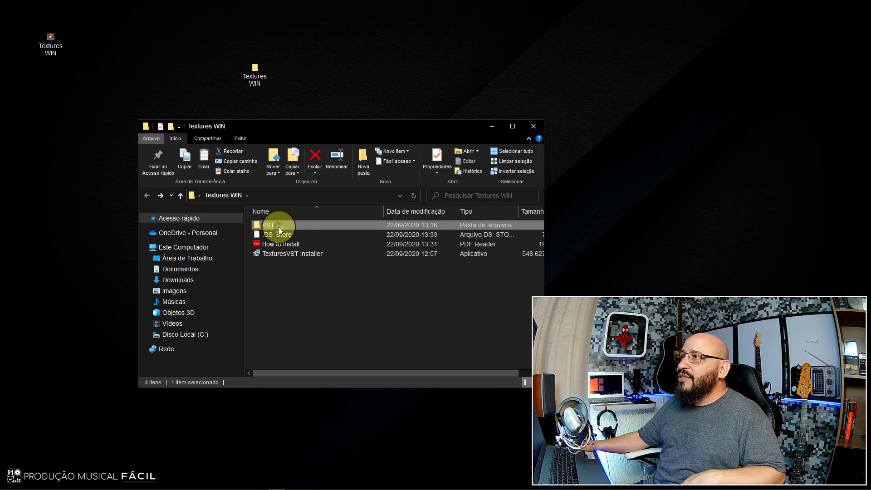
Copy the Textures.dll file from the VST2 folder inside Textures WIN
{"action": "double_click", "coordinate": [278, 227]}
{"action": "left_click", "coordinate": [279, 229]}
{"action": "right_click", "coordinate": [279, 229]}
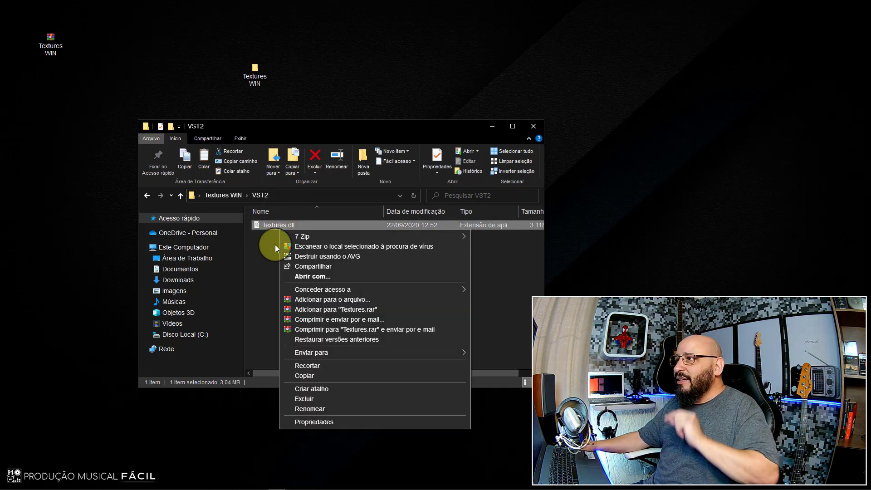
{"action": "left_click", "coordinate": [311, 377]}
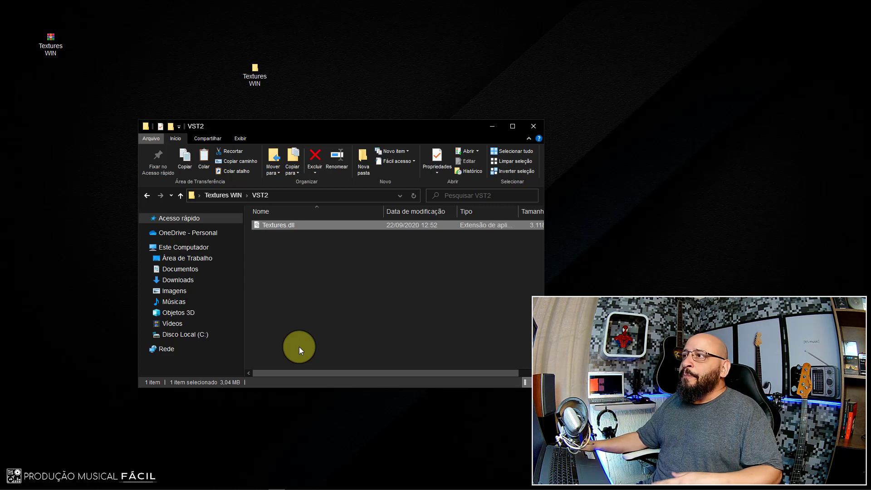
Try to paste the copied Textures.dll into C:\Program Files\VstPlugIns, and dismiss the file replacement
{"action": "left_click", "coordinate": [186, 334]}
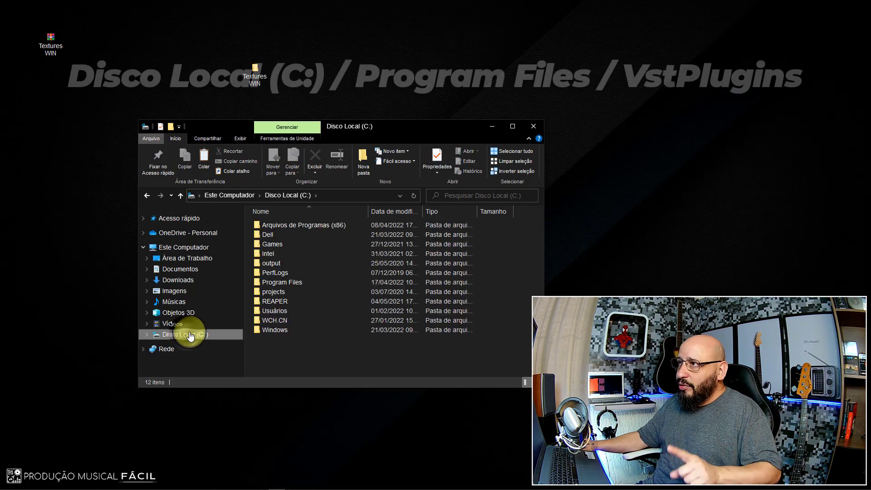
{"action": "double_click", "coordinate": [286, 283]}
{"action": "scroll", "coordinate": [316, 316], "scroll_direction": "down", "scroll_amount": 1}
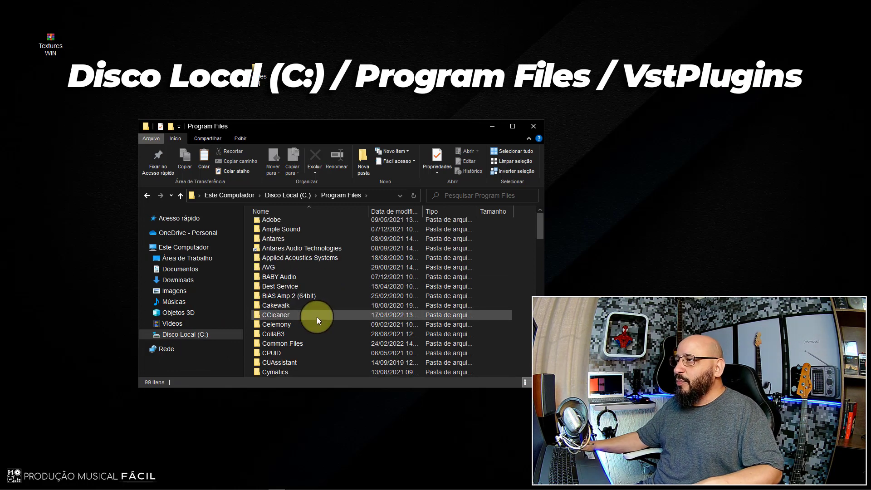
{"action": "scroll", "coordinate": [327, 308], "scroll_direction": "down", "scroll_amount": 20}
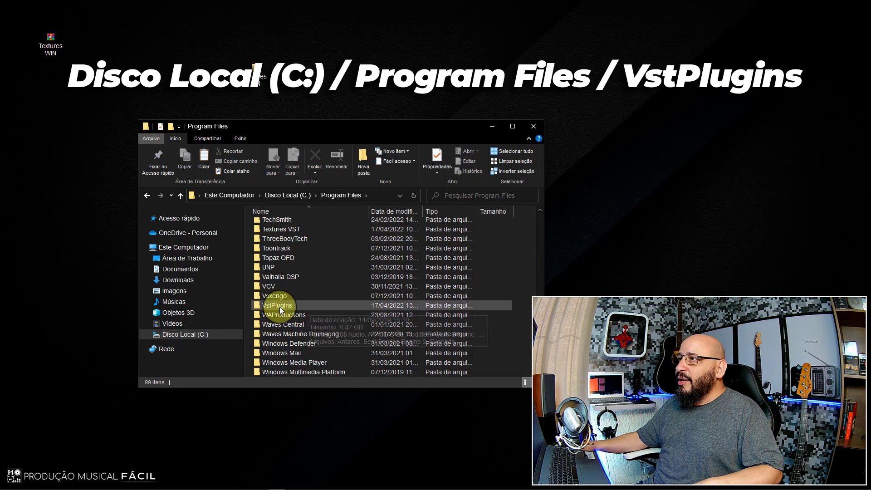
{"action": "double_click", "coordinate": [280, 307]}
{"action": "scroll", "coordinate": [286, 305], "scroll_direction": "down", "scroll_amount": 20}
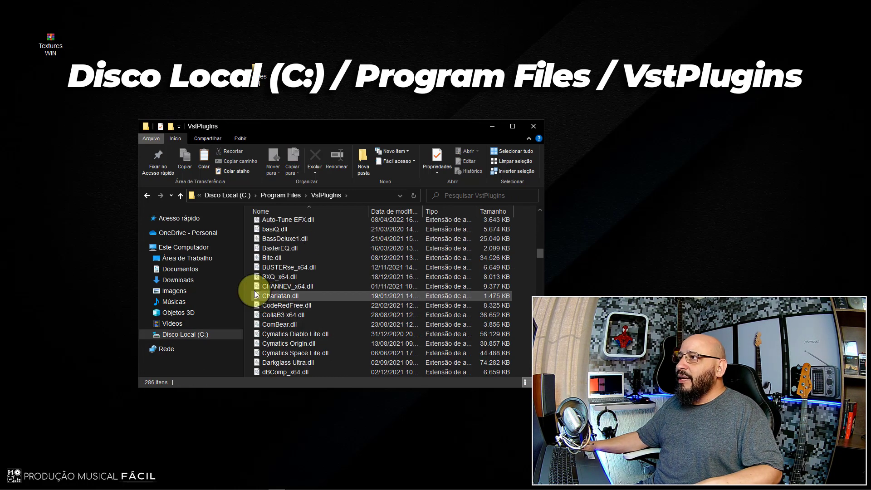
{"action": "right_click", "coordinate": [247, 287]}
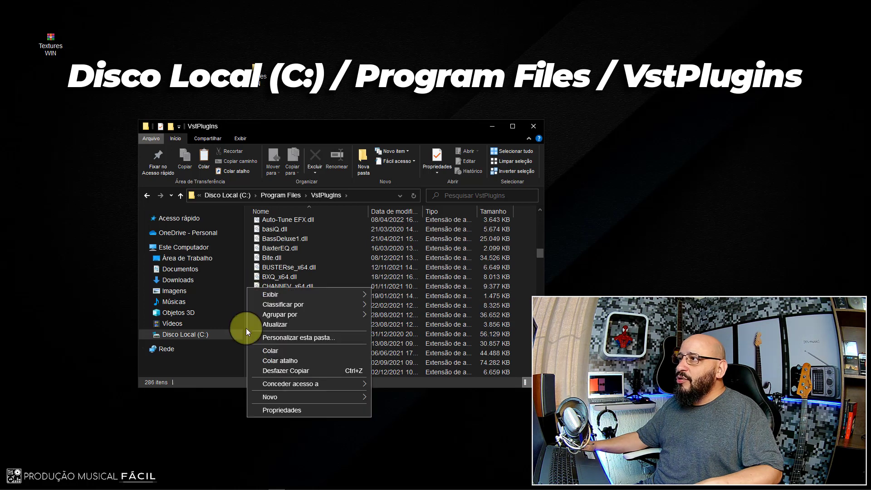
{"action": "left_click", "coordinate": [269, 351]}
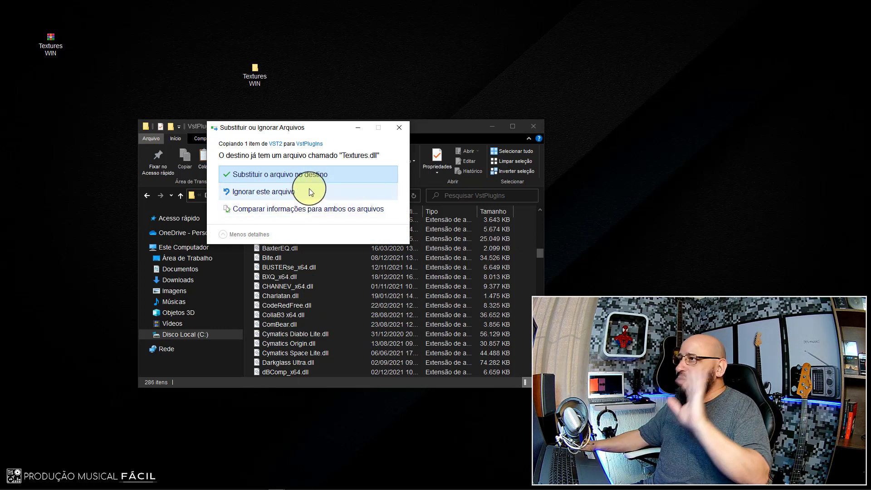
{"action": "left_click", "coordinate": [398, 130]}
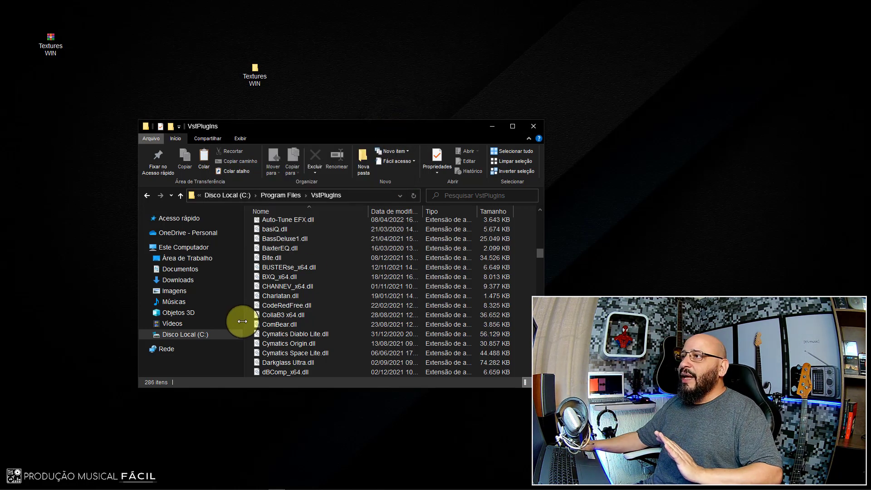
Return to the Textures WIN folder
{"action": "left_click", "coordinate": [144, 195]}
{"action": "left_click", "coordinate": [146, 195]}
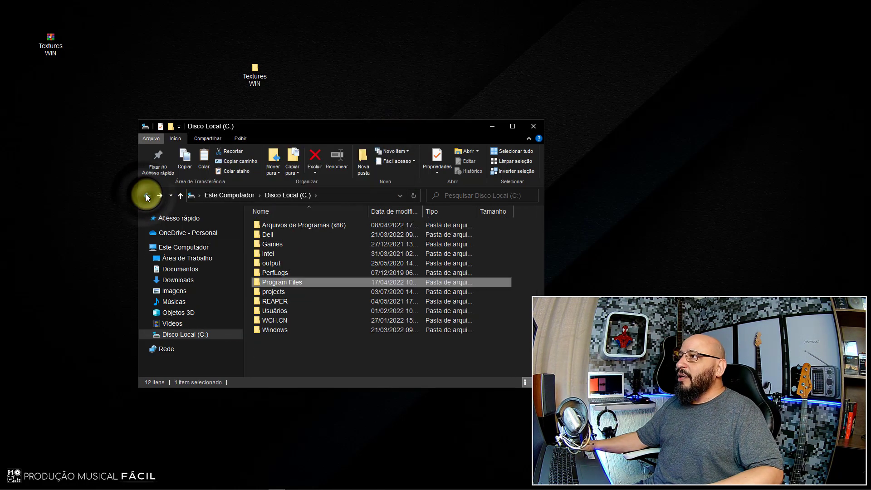
{"action": "left_click", "coordinate": [146, 195]}
{"action": "left_click", "coordinate": [146, 194]}
{"action": "left_click", "coordinate": [358, 314]}
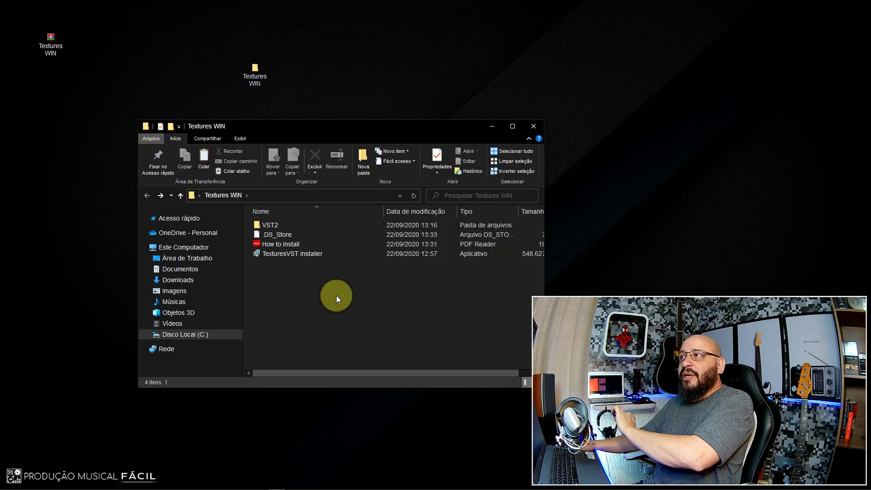
Start installing Textures VST version 1.0 with TexturesVST Installer, cancel the installation, and close the folder window
{"action": "double_click", "coordinate": [293, 254]}
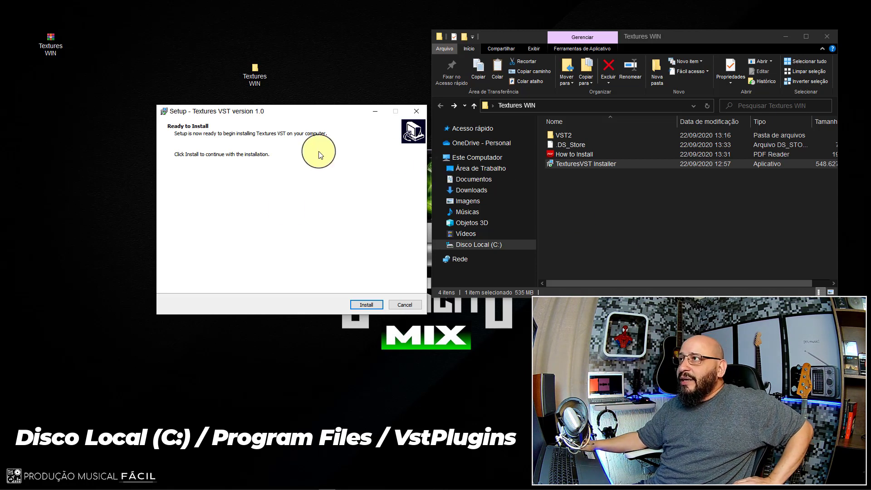
{"action": "left_click", "coordinate": [365, 305]}
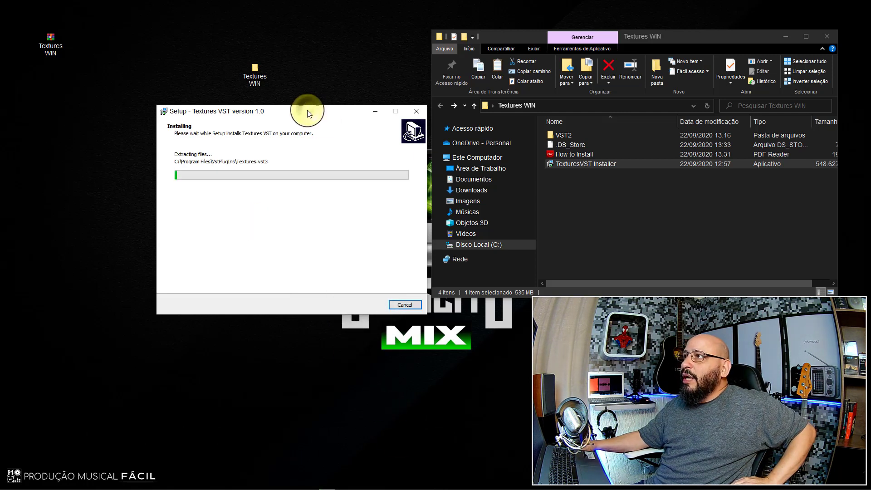
{"action": "left_click", "coordinate": [405, 305]}
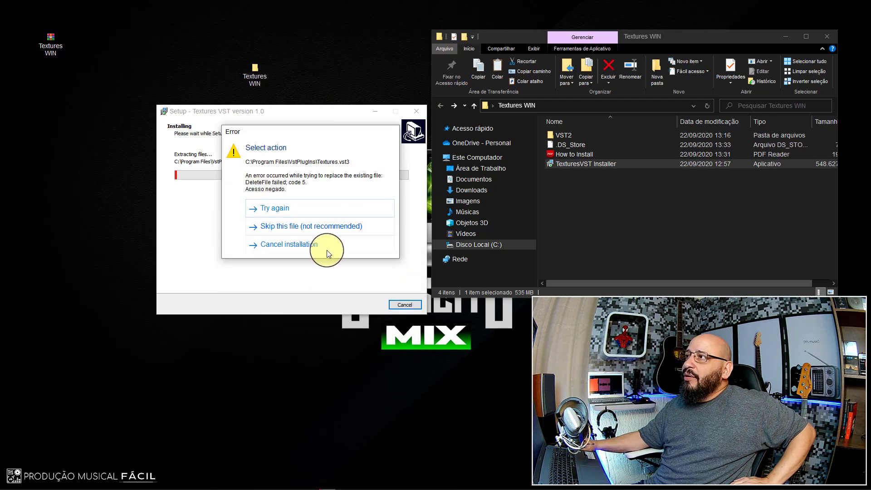
{"action": "left_click", "coordinate": [282, 246]}
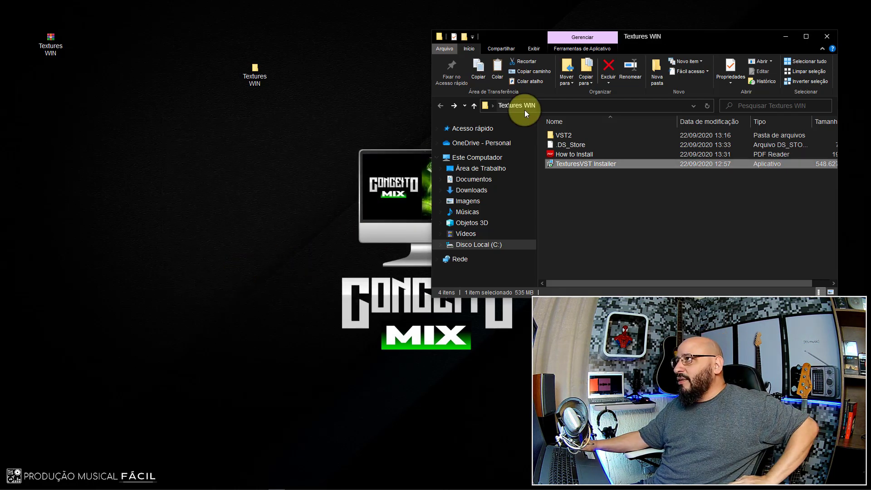
{"action": "left_click", "coordinate": [827, 38]}
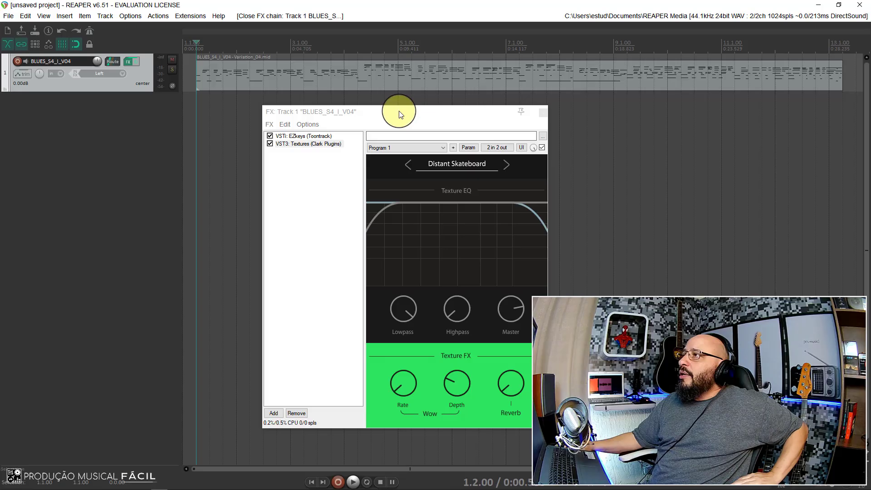
Open the Textures plugin from track 1's effects chain in its own floating window and close the chain window
{"action": "left_click_drag", "start_coordinate": [400, 113], "coordinate": [317, 108]}
{"action": "left_click", "coordinate": [224, 138]}
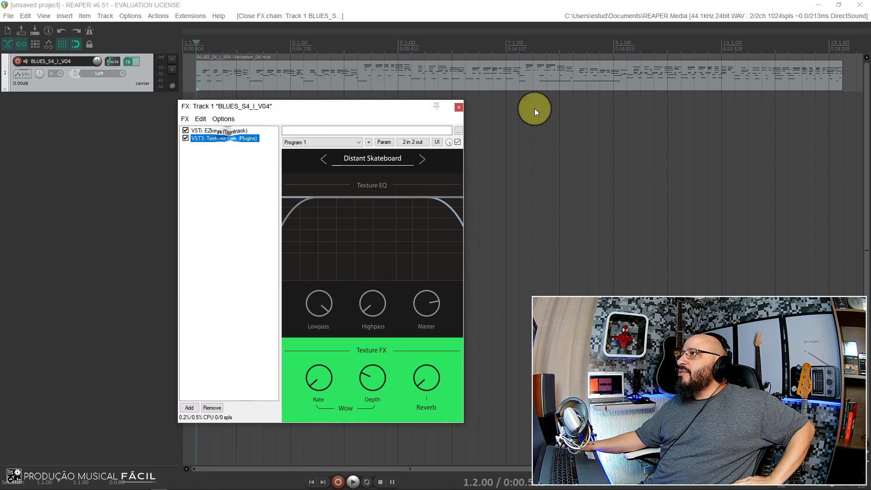
{"action": "double_click", "coordinate": [205, 139]}
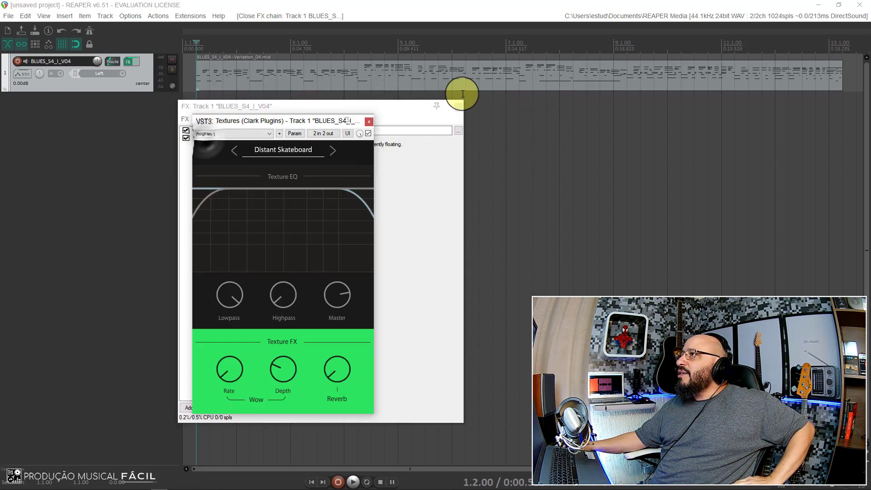
{"action": "left_click", "coordinate": [459, 110]}
{"action": "left_click_drag", "start_coordinate": [210, 119], "coordinate": [230, 116]}
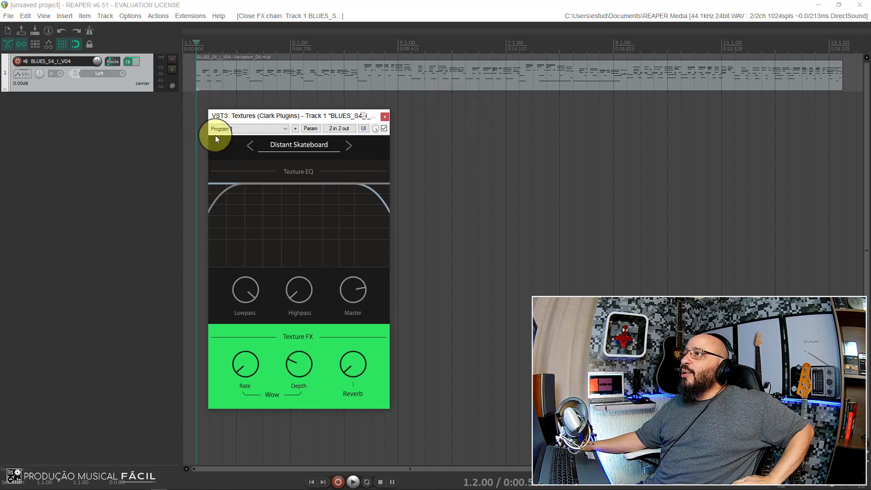
View the texture categories, and try the Lowpass and Highpass filters of the Texture EQ, restoring their original settings
{"action": "left_click", "coordinate": [300, 144]}
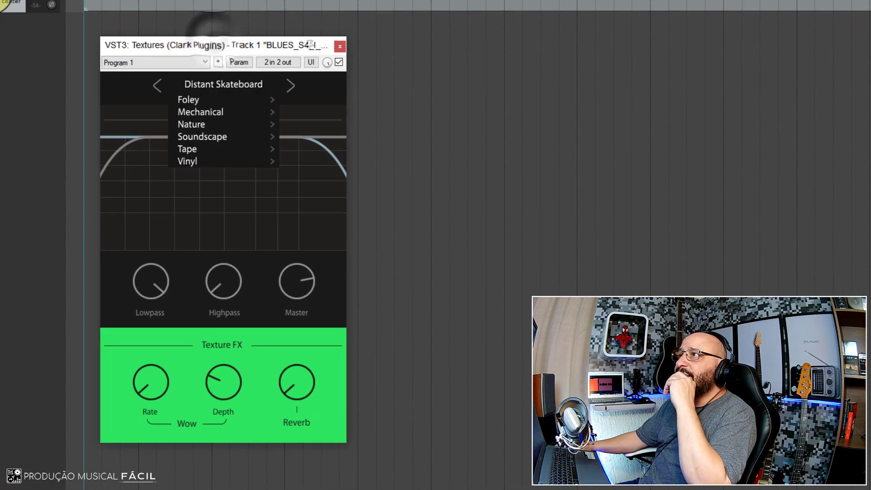
{"action": "left_click", "coordinate": [243, 85]}
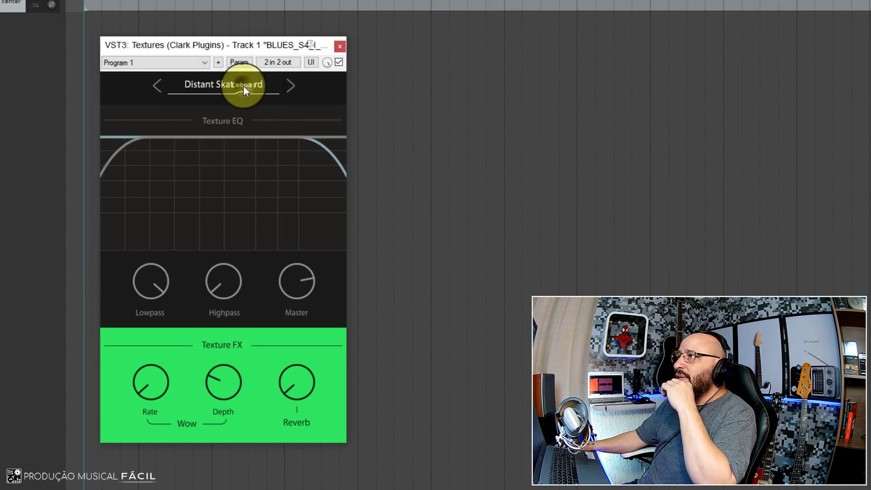
{"action": "left_click_drag", "start_coordinate": [163, 292], "coordinate": [113, 334]}
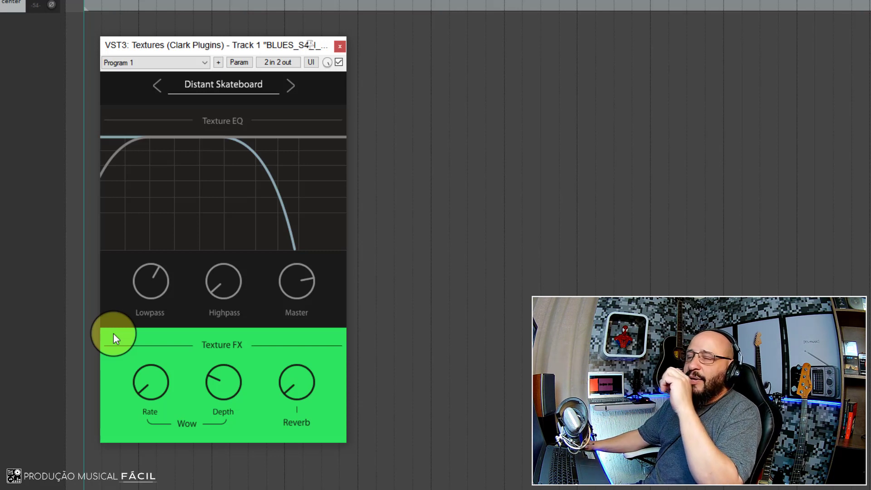
{"action": "left_click_drag", "start_coordinate": [130, 269], "coordinate": [175, 190]}
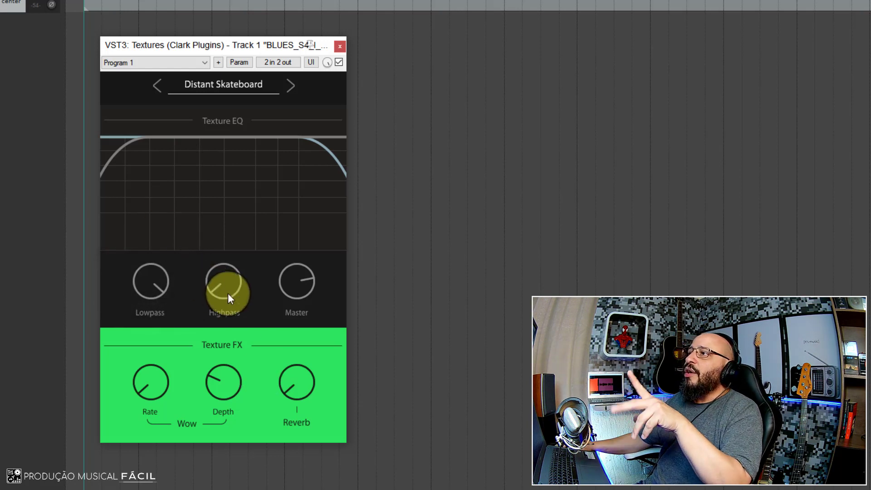
{"action": "left_click_drag", "start_coordinate": [228, 294], "coordinate": [154, 330]}
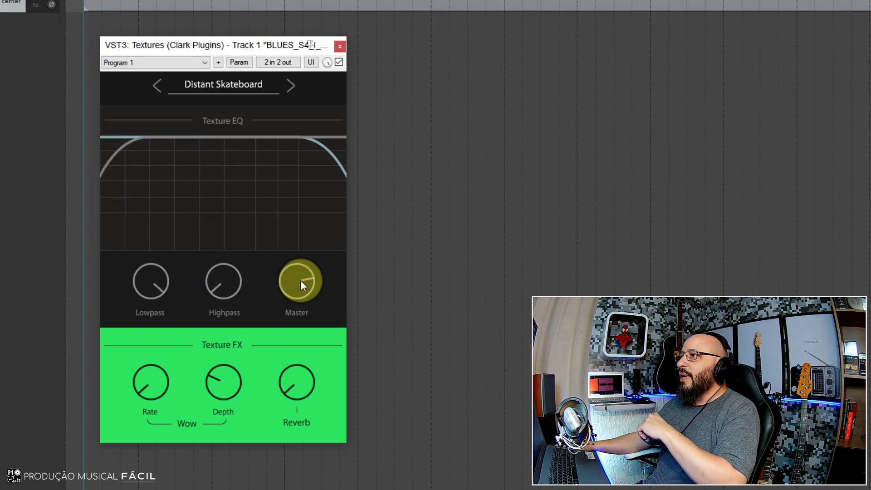
Lower the Master level slightly and raise the Texture FX Wow Rate, Wow Depth and Reverb to around mid-range
{"action": "left_click_drag", "start_coordinate": [294, 323], "coordinate": [306, 305]}
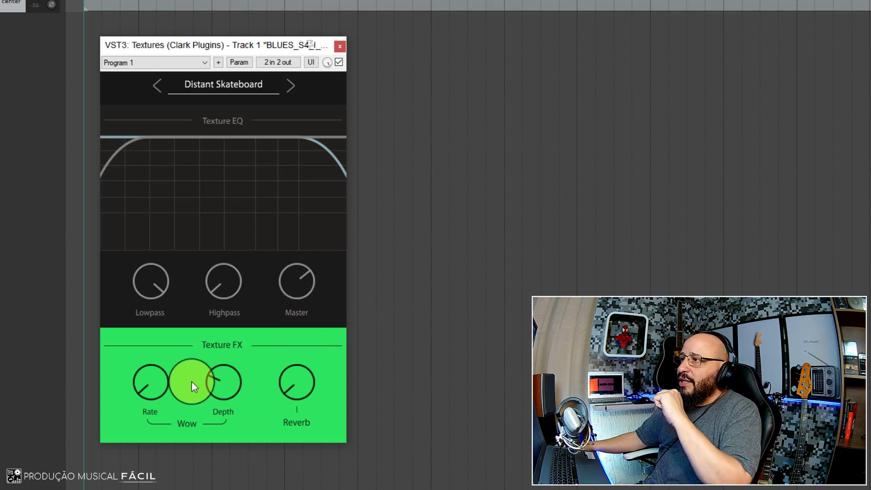
{"action": "left_click", "coordinate": [156, 386]}
{"action": "left_click_drag", "start_coordinate": [230, 386], "coordinate": [233, 386]}
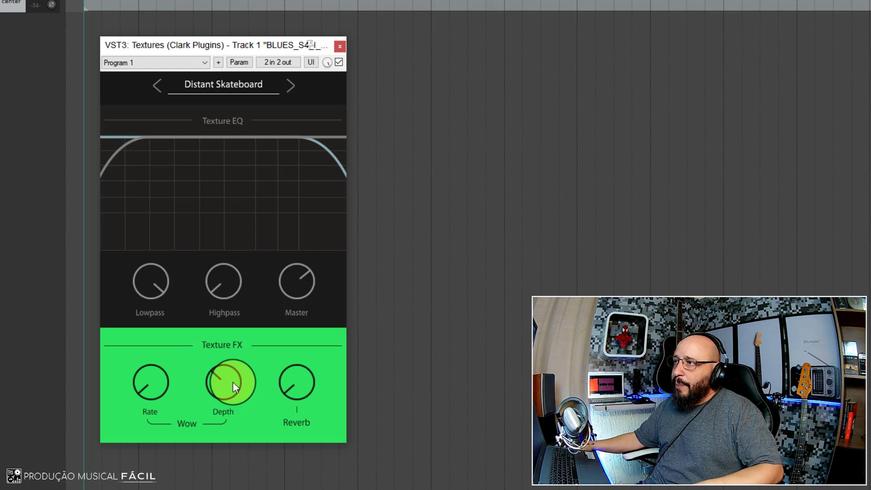
{"action": "left_click_drag", "start_coordinate": [151, 382], "coordinate": [159, 324]}
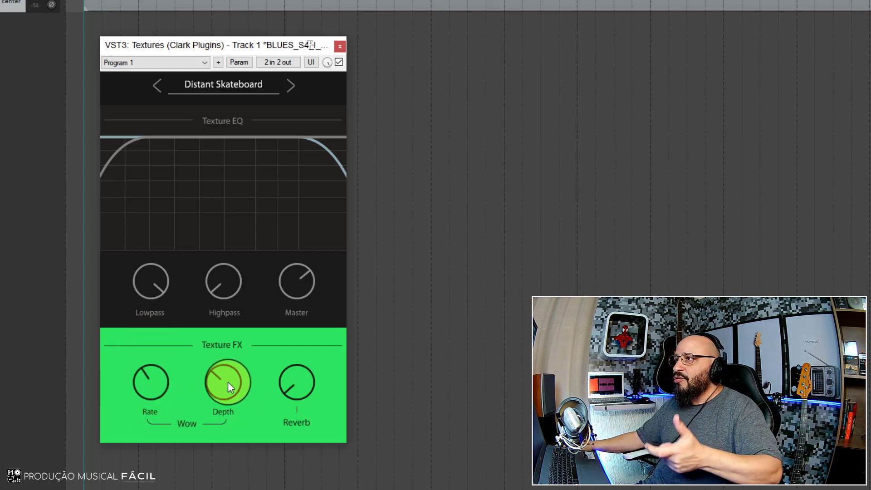
{"action": "left_click_drag", "start_coordinate": [227, 381], "coordinate": [241, 338]}
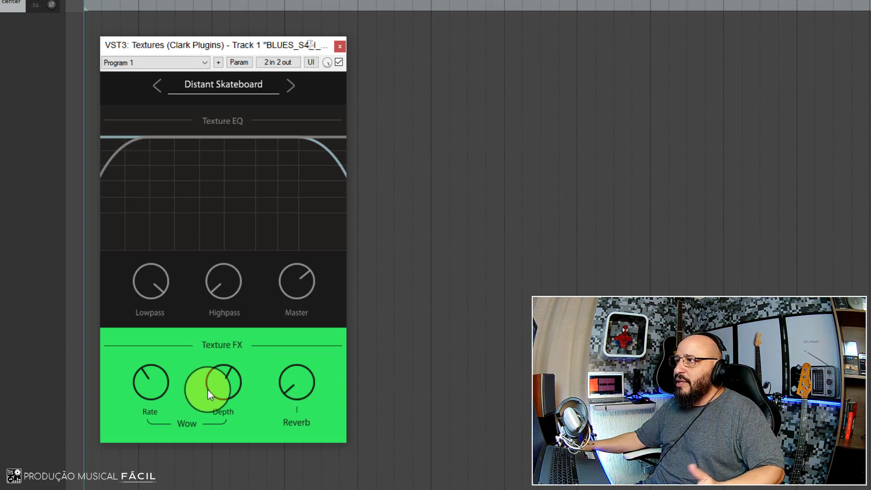
{"action": "left_click_drag", "start_coordinate": [207, 390], "coordinate": [227, 410]}
{"action": "left_click_drag", "start_coordinate": [286, 413], "coordinate": [302, 328]}
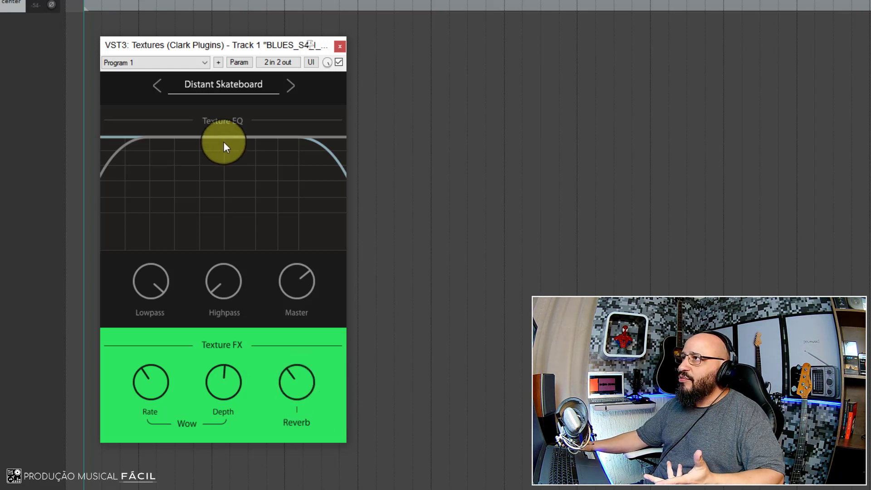
Load the Vinyl 1 texture from the Vinyl category in place of Distant Skateboard
{"action": "left_click", "coordinate": [228, 90]}
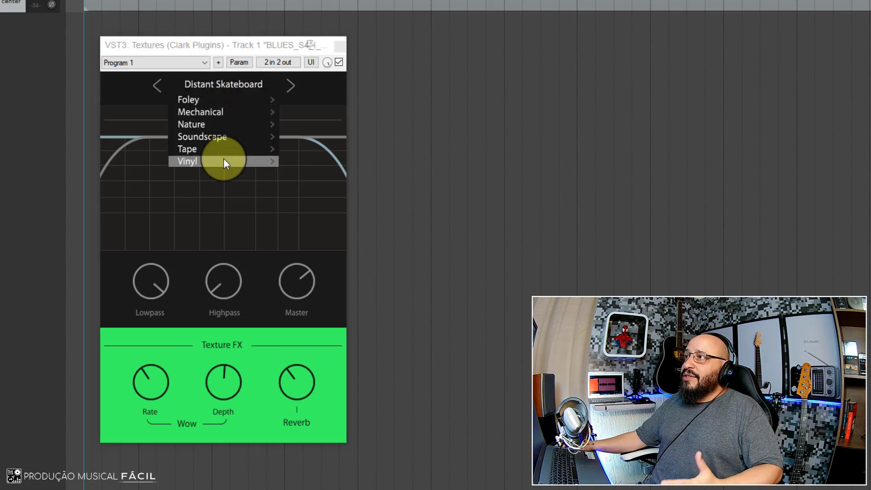
{"action": "mouse_move", "coordinate": [221, 160]}
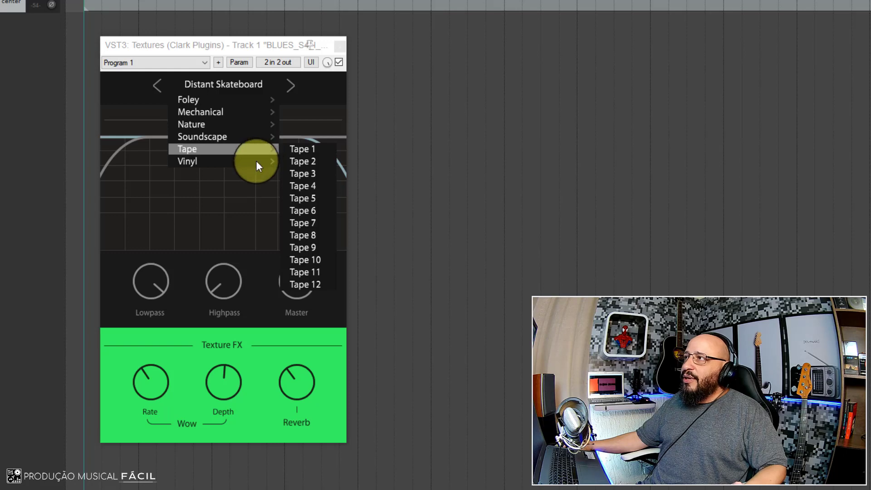
{"action": "mouse_move", "coordinate": [257, 162]}
{"action": "left_click", "coordinate": [311, 159]}
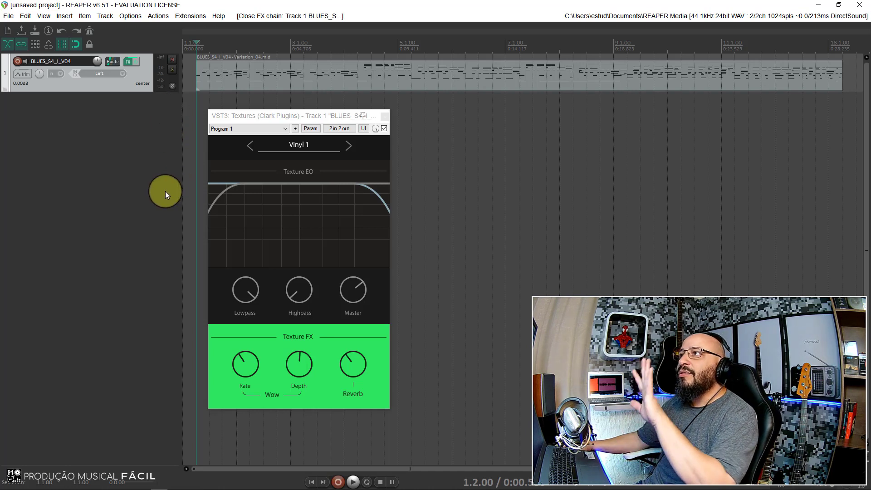
Play the blues track with the vinyl texture and raise the plugin's Master level during playback
{"action": "key", "text": "space"}
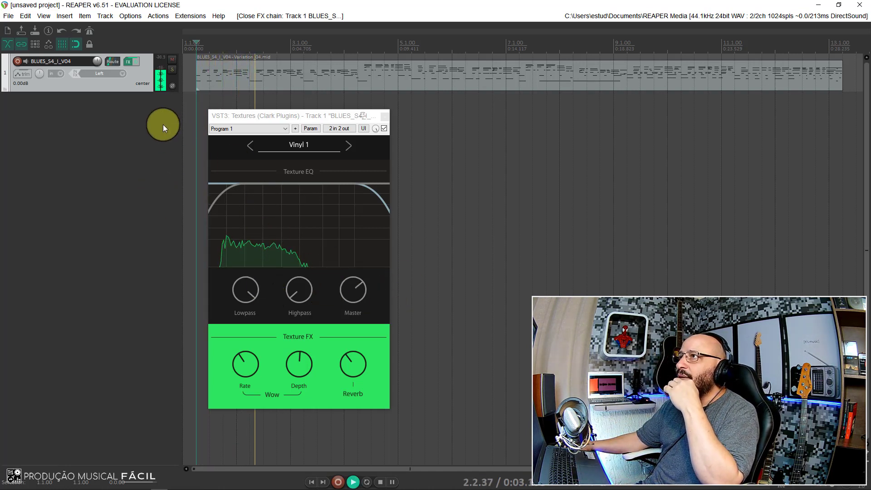
{"action": "left_click", "coordinate": [346, 292]}
{"action": "mouse_move", "coordinate": [346, 287]}
{"action": "left_mouse_down"}
{"action": "mouse_move", "coordinate": [356, 250]}
{"action": "mouse_move", "coordinate": [348, 294]}
{"action": "left_mouse_up"}
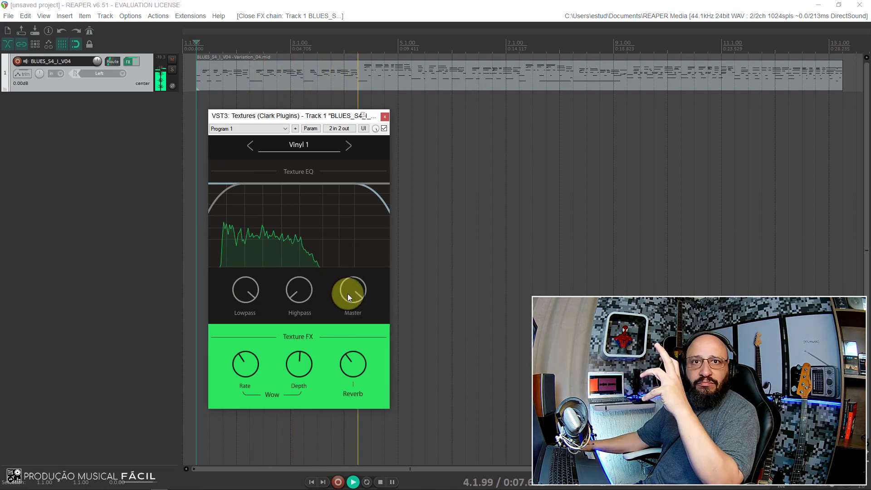
Load the Vinyl 2 texture in place of Vinyl 1 while the track is playing
{"action": "left_click", "coordinate": [329, 149]}
{"action": "mouse_move", "coordinate": [316, 201]}
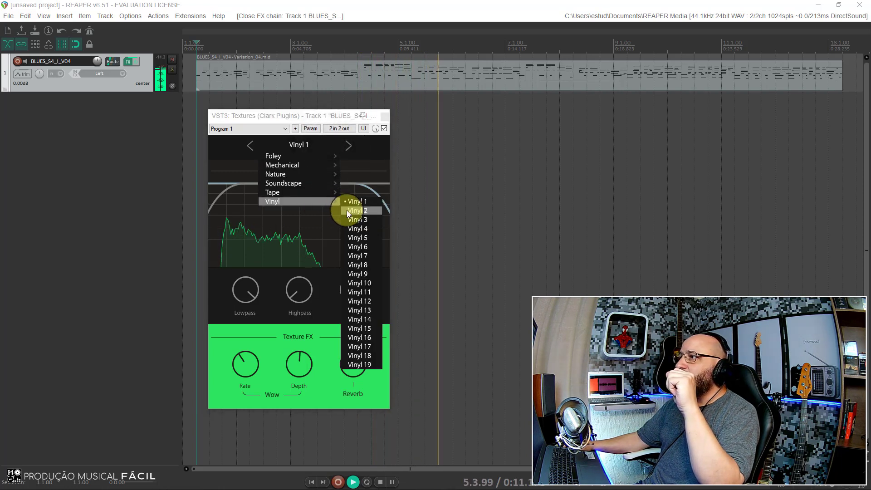
{"action": "left_click", "coordinate": [346, 210]}
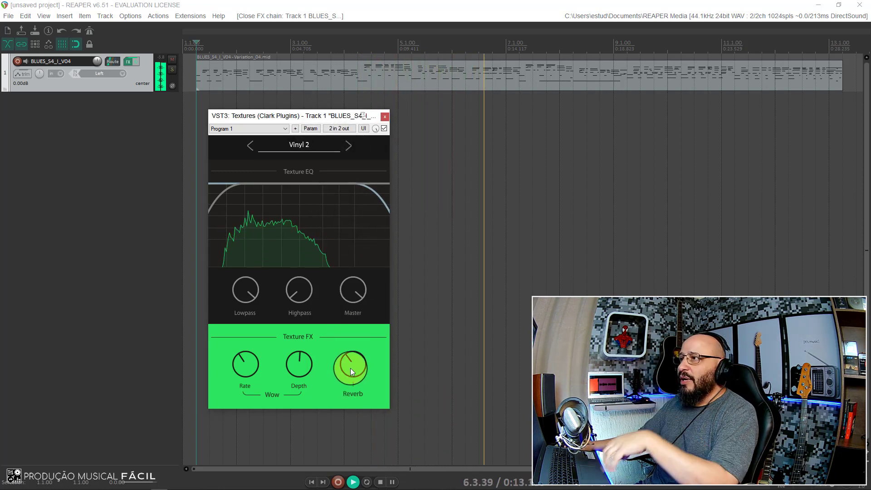
Turn the Texture FX Reverb down to minimum, stop playback, and set the Wow Rate and Depth to about a quarter of their range
{"action": "left_click_drag", "start_coordinate": [350, 369], "coordinate": [337, 452]}
{"action": "key", "text": "space"}
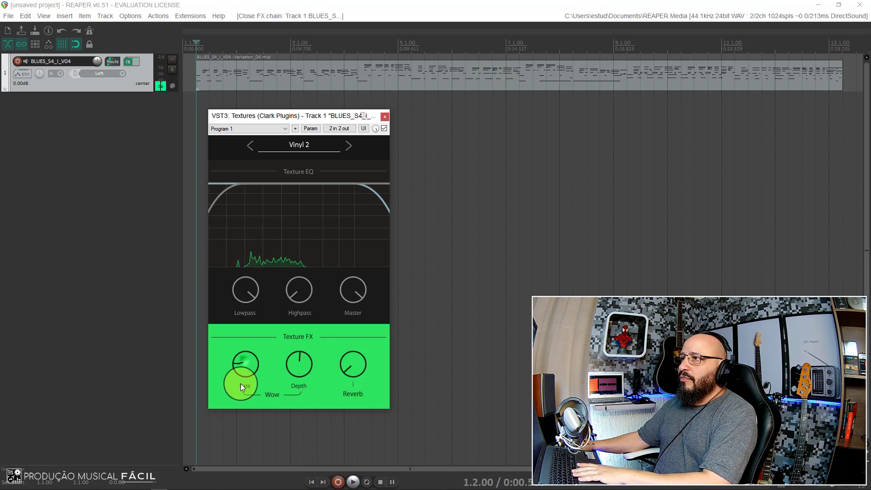
{"action": "left_click_drag", "start_coordinate": [241, 383], "coordinate": [241, 394]}
{"action": "left_click_drag", "start_coordinate": [318, 365], "coordinate": [292, 436]}
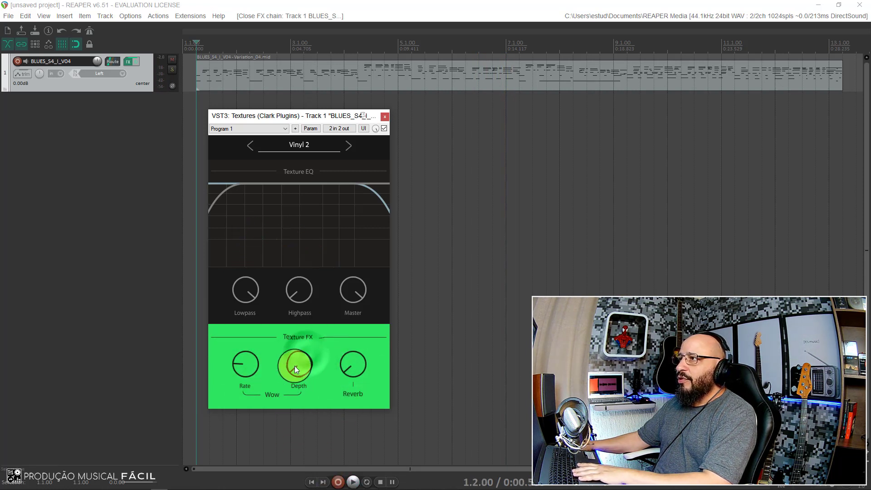
{"action": "left_click_drag", "start_coordinate": [295, 365], "coordinate": [300, 340]}
{"action": "left_click_drag", "start_coordinate": [243, 370], "coordinate": [245, 361]}
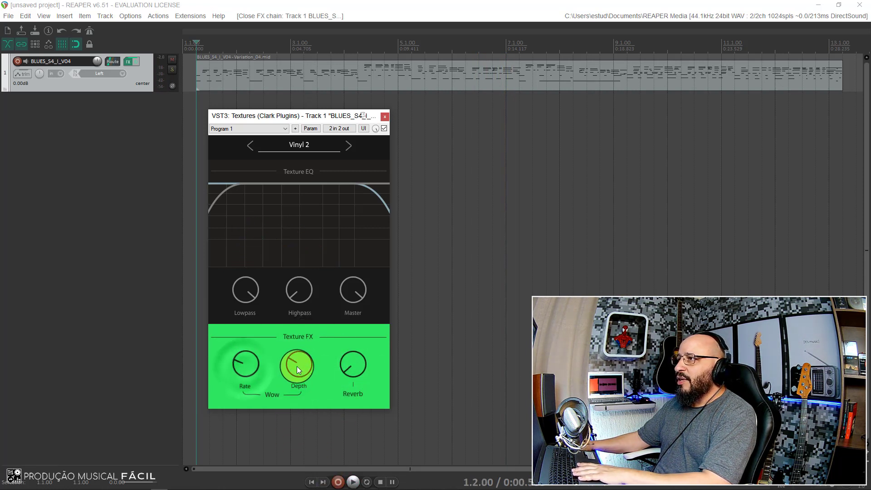
Play the track, load the Vinyl 3 and Vinyl 5 textures in turn during playback, and stop it
{"action": "key", "text": "space"}
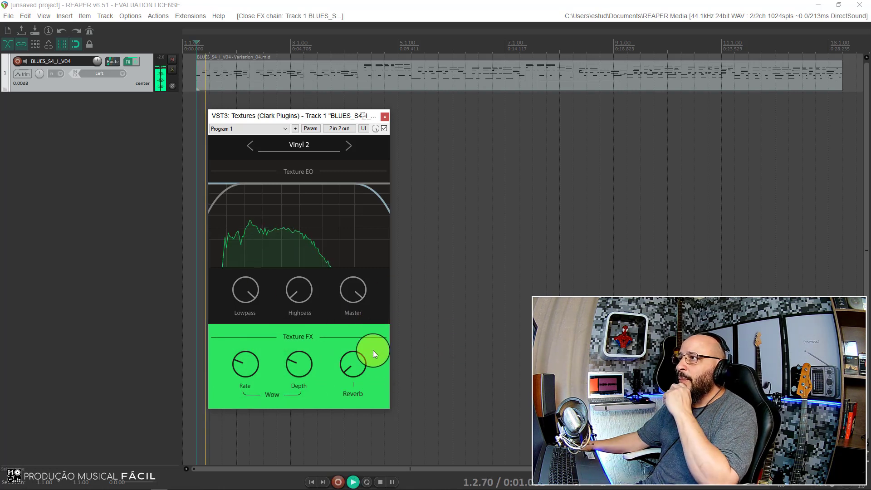
{"action": "left_click", "coordinate": [331, 148]}
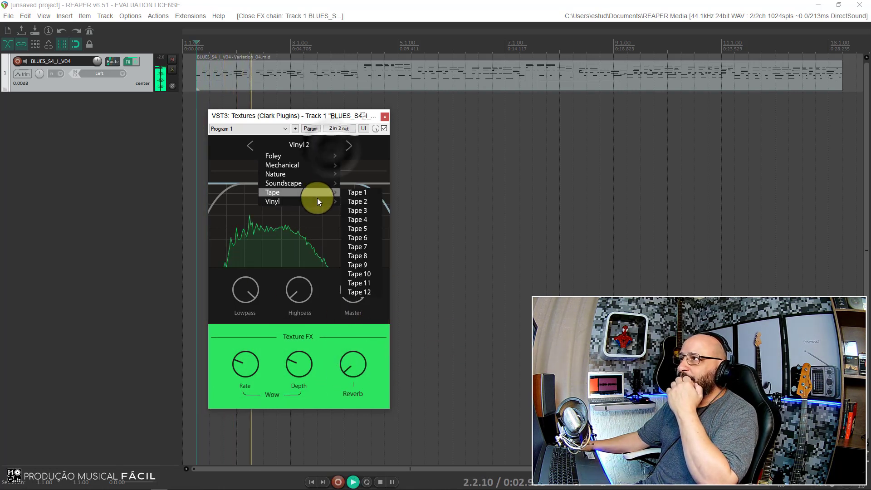
{"action": "mouse_move", "coordinate": [318, 205]}
{"action": "left_click", "coordinate": [360, 220]}
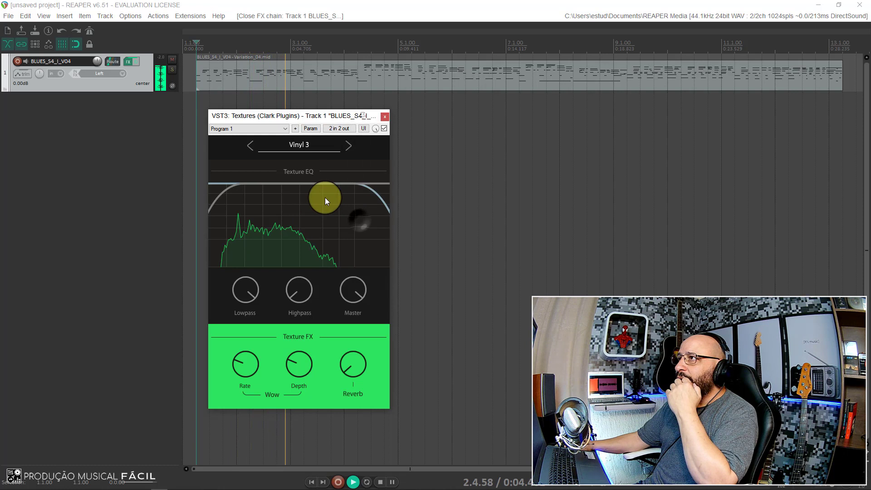
{"action": "left_click", "coordinate": [311, 145]}
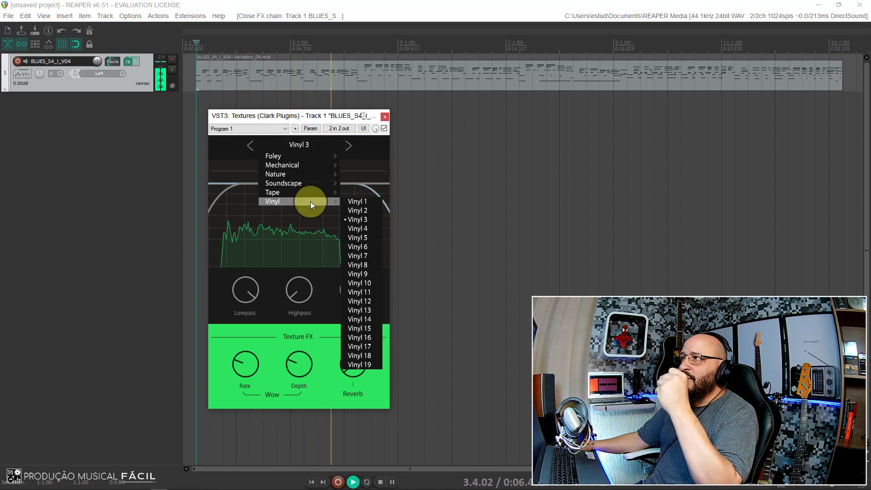
{"action": "left_click", "coordinate": [350, 238]}
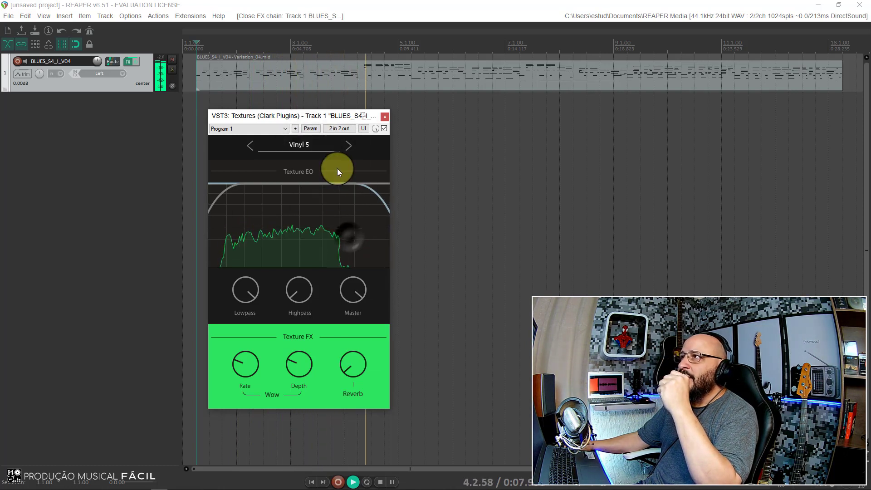
{"action": "key", "text": "space"}
Load the Tape 1 texture from the Tape category and start playing the track with it
{"action": "left_click", "coordinate": [318, 146]}
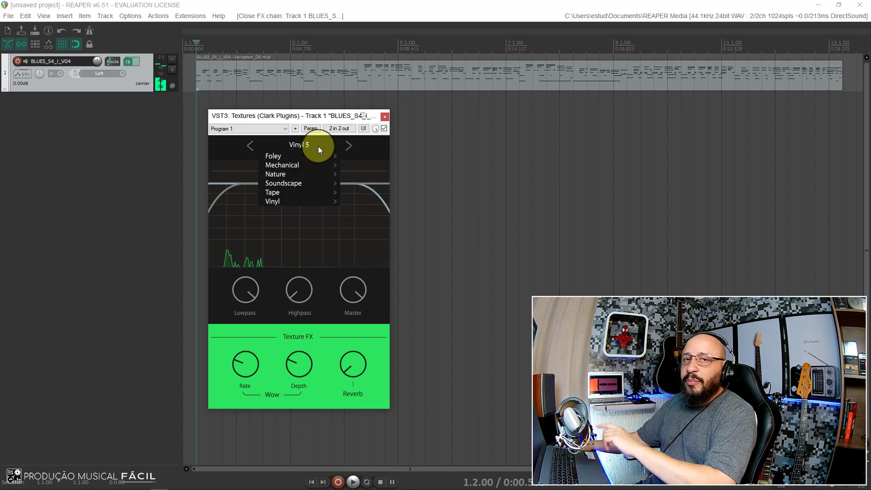
{"action": "mouse_move", "coordinate": [295, 156]}
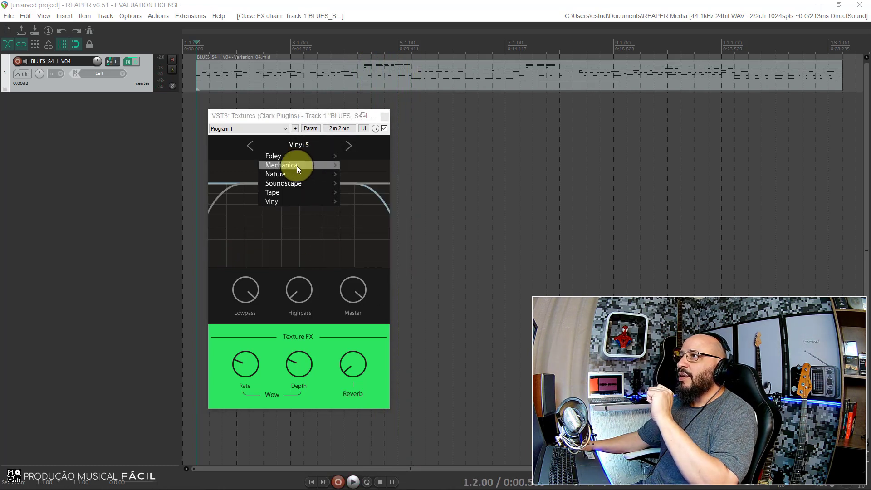
{"action": "mouse_move", "coordinate": [328, 193]}
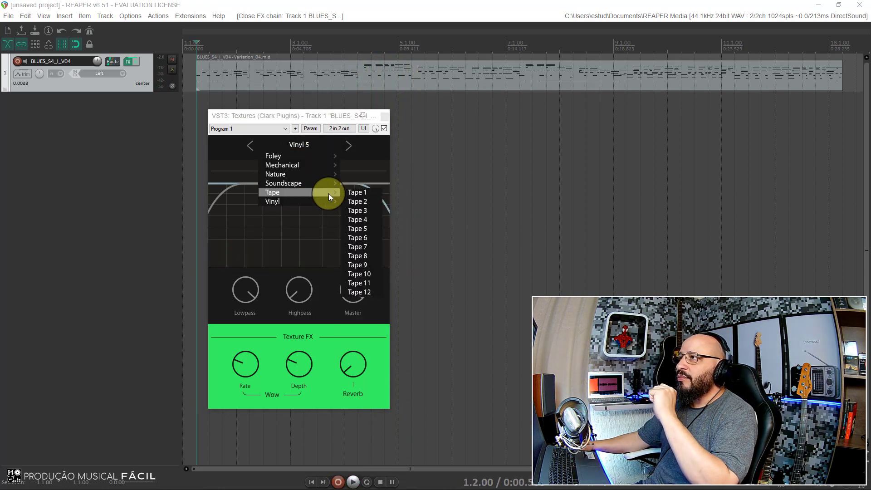
{"action": "left_click", "coordinate": [358, 194]}
{"action": "key", "text": "space"}
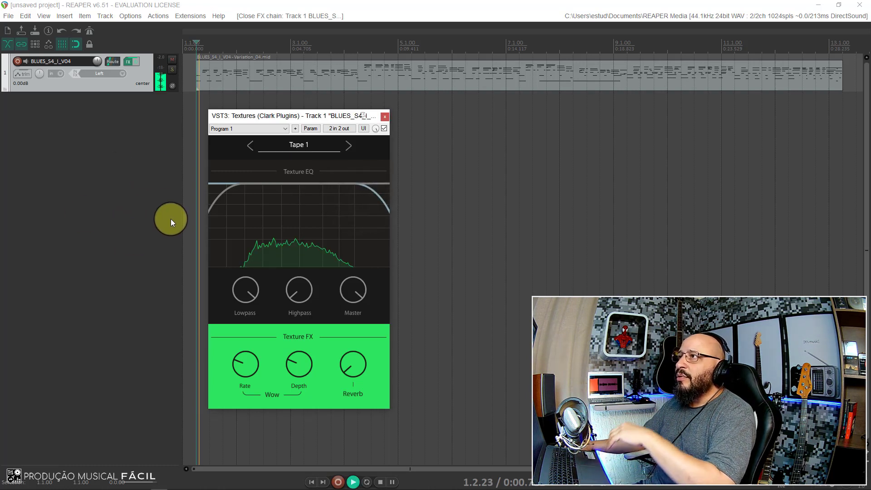
Switch to the Tape 2 texture during playback and stop the track
{"action": "left_click", "coordinate": [315, 145]}
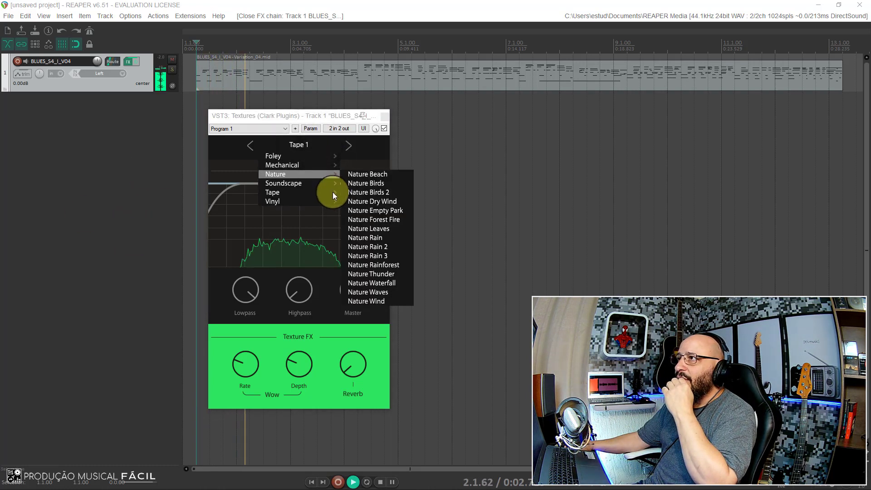
{"action": "mouse_move", "coordinate": [329, 192]}
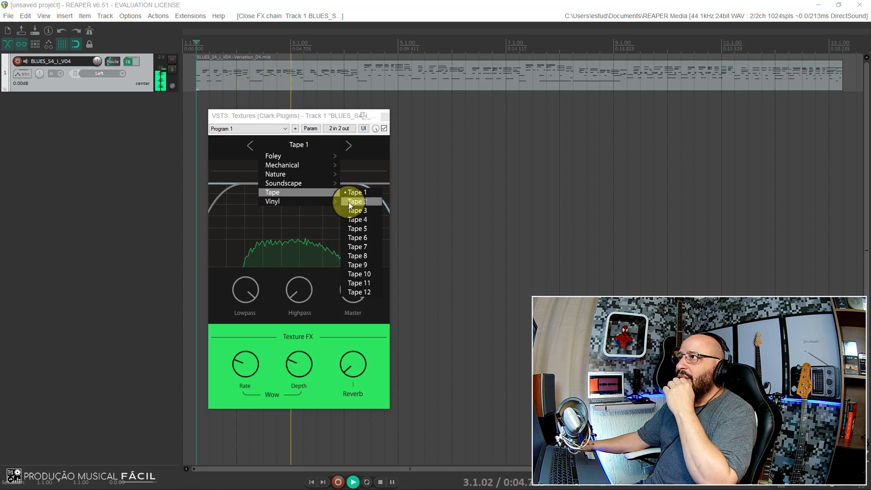
{"action": "left_click", "coordinate": [352, 202]}
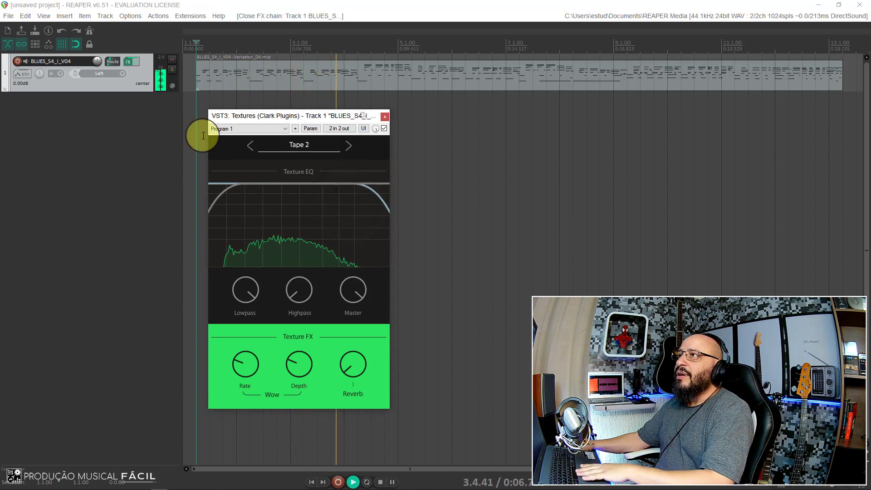
{"action": "key", "text": "space"}
Lower the plugin's Master level and play the track briefly with the Tape 2 texture
{"action": "left_click_drag", "start_coordinate": [354, 291], "coordinate": [361, 260]}
{"action": "key", "text": "space"}
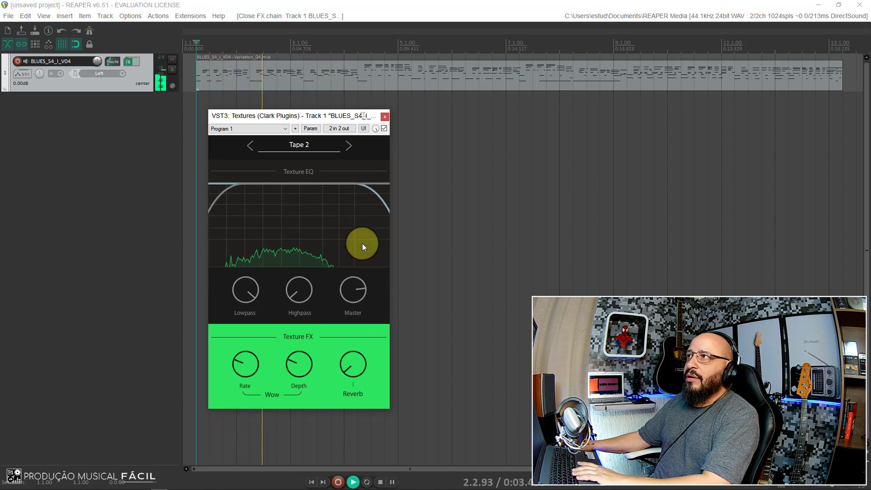
{"action": "key", "text": "space"}
Load the Vinyl 1 texture and lower the Master level slightly more while playing the track
{"action": "left_click", "coordinate": [300, 152]}
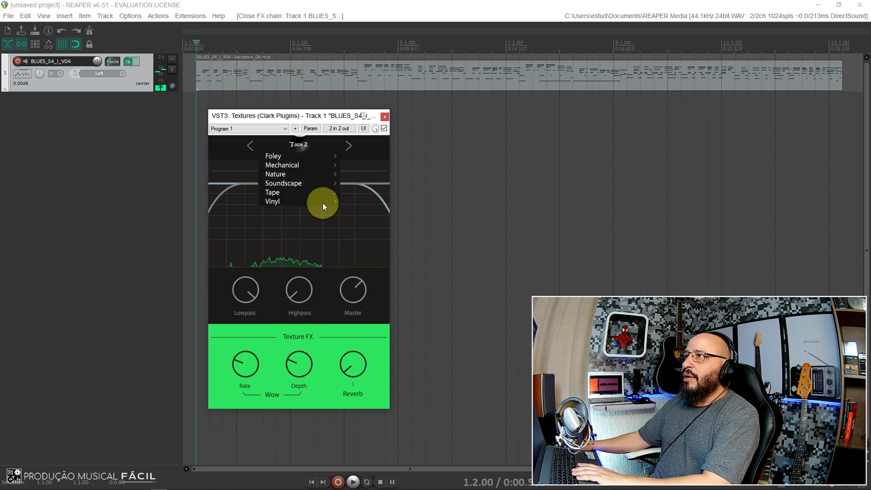
{"action": "mouse_move", "coordinate": [330, 202]}
{"action": "left_click", "coordinate": [356, 199]}
{"action": "key", "text": "space"}
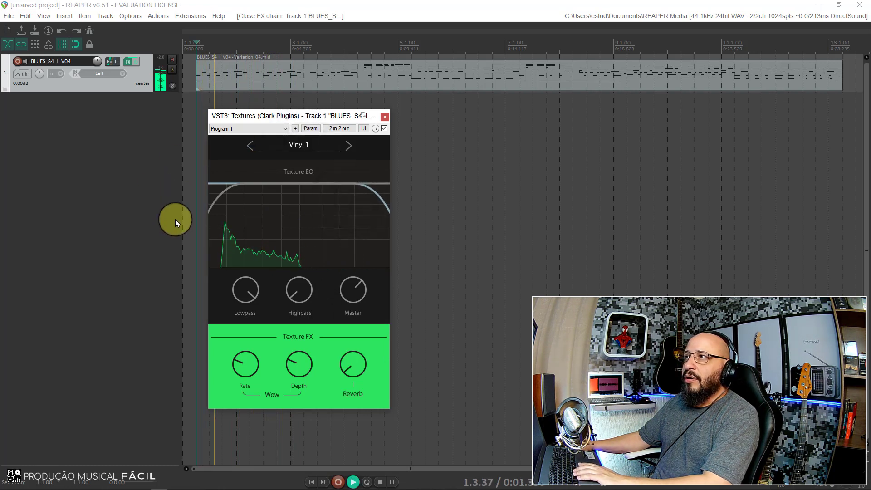
{"action": "left_click_drag", "start_coordinate": [367, 296], "coordinate": [356, 305]}
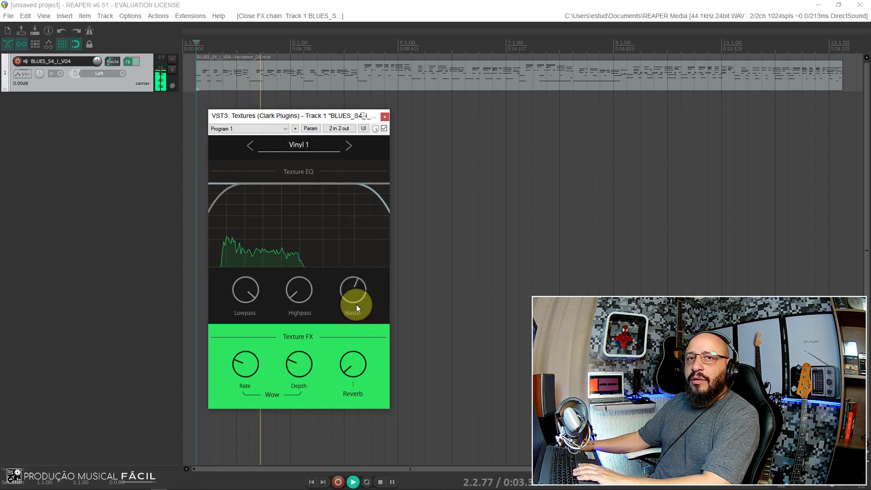
{"action": "key", "text": "space"}
Load the Foley Noise 1 texture from the Foley category and play the track, raising the Master level slightly
{"action": "left_click", "coordinate": [310, 149]}
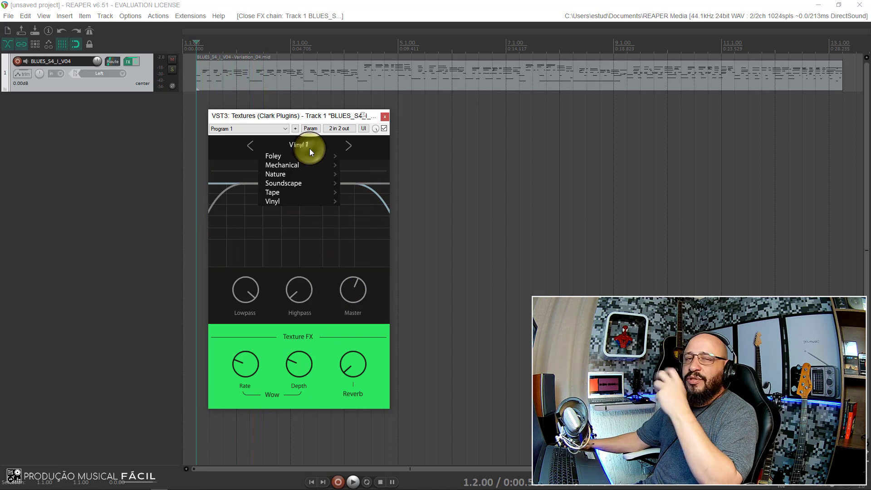
{"action": "mouse_move", "coordinate": [309, 155]}
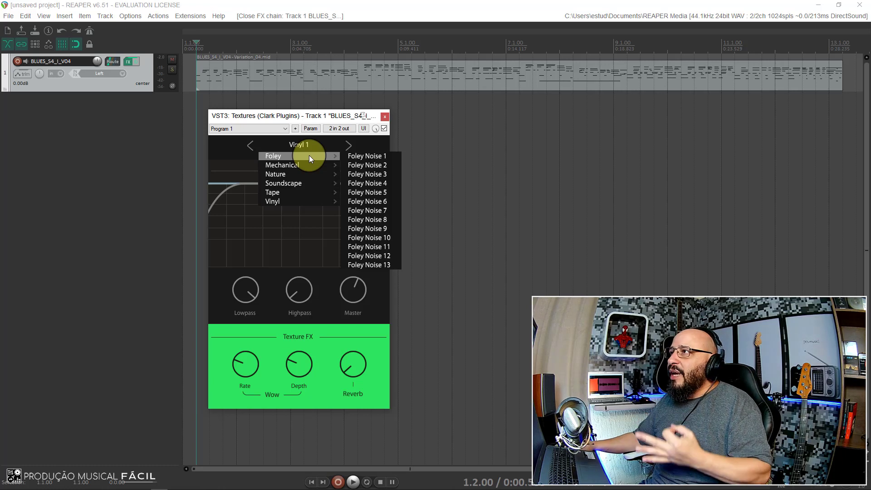
{"action": "left_click", "coordinate": [365, 159]}
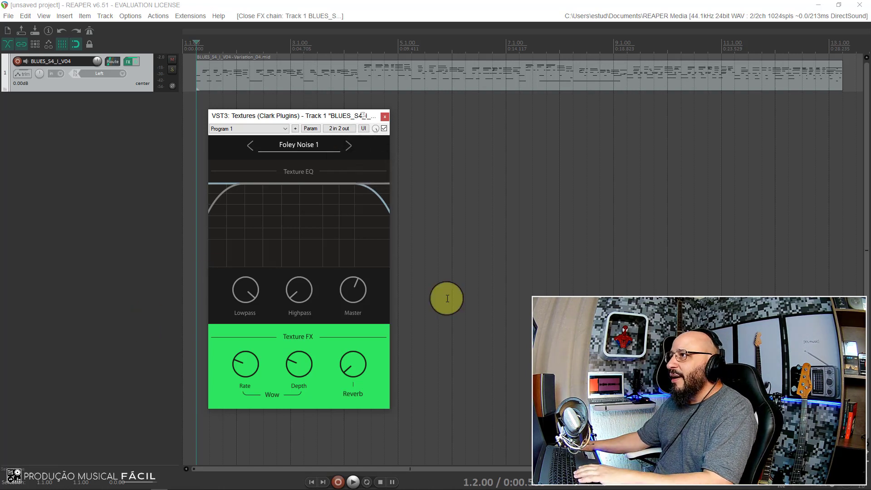
{"action": "key", "text": "space"}
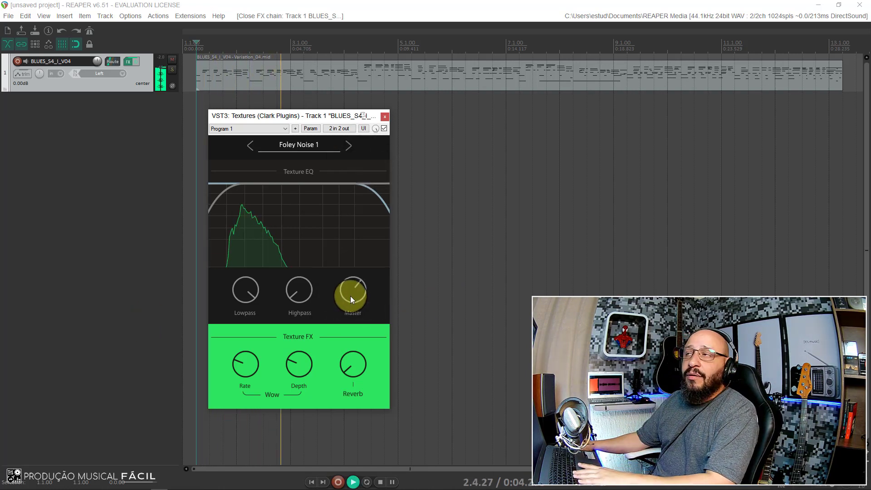
Audition the Foley Noise 2, Foley Noise 3 and Foley Noise 4 textures in turn during playback, and stop the track
{"action": "left_click", "coordinate": [336, 153]}
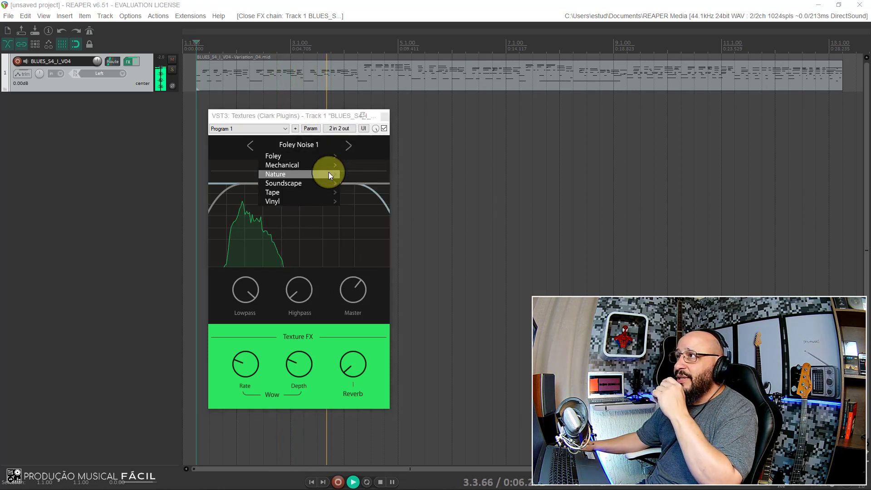
{"action": "left_click", "coordinate": [353, 164]}
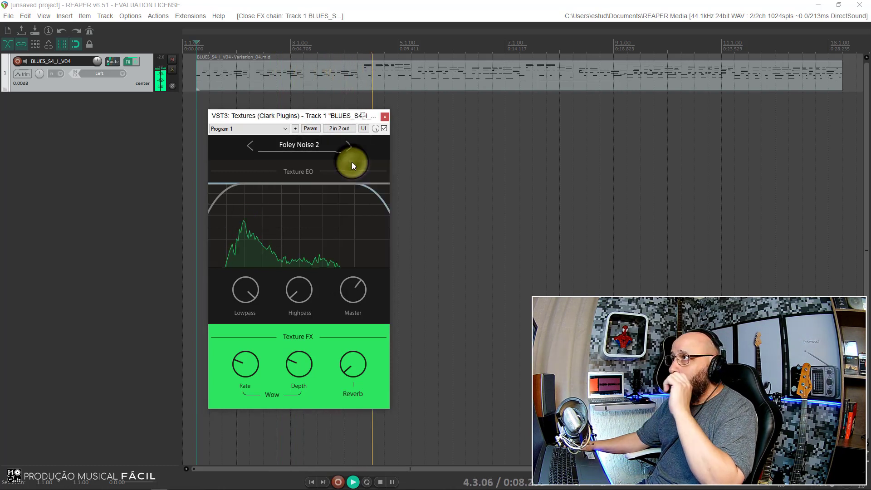
{"action": "left_click", "coordinate": [327, 146]}
{"action": "mouse_move", "coordinate": [325, 157]}
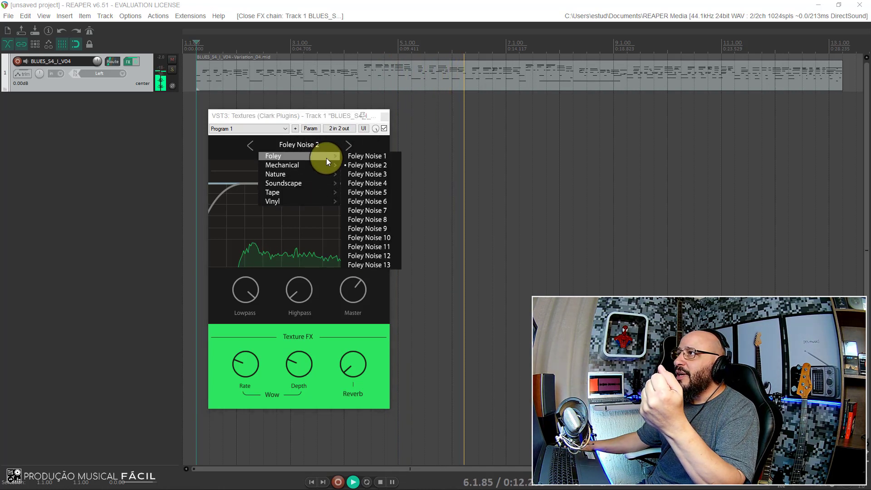
{"action": "left_click", "coordinate": [348, 172]}
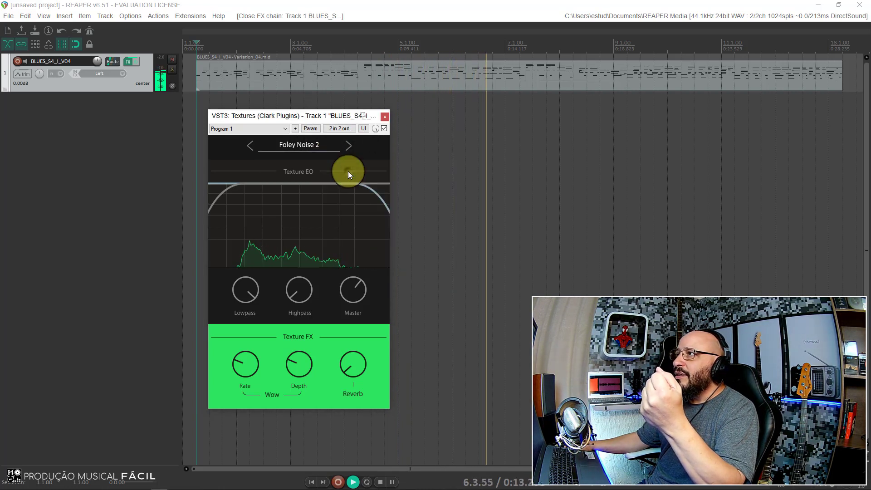
{"action": "left_click", "coordinate": [302, 148]}
{"action": "mouse_move", "coordinate": [324, 158]}
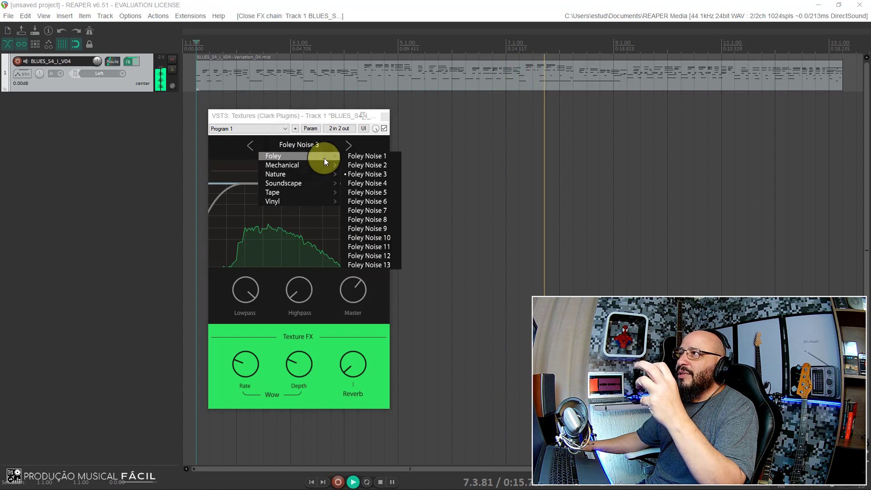
{"action": "left_click", "coordinate": [359, 185]}
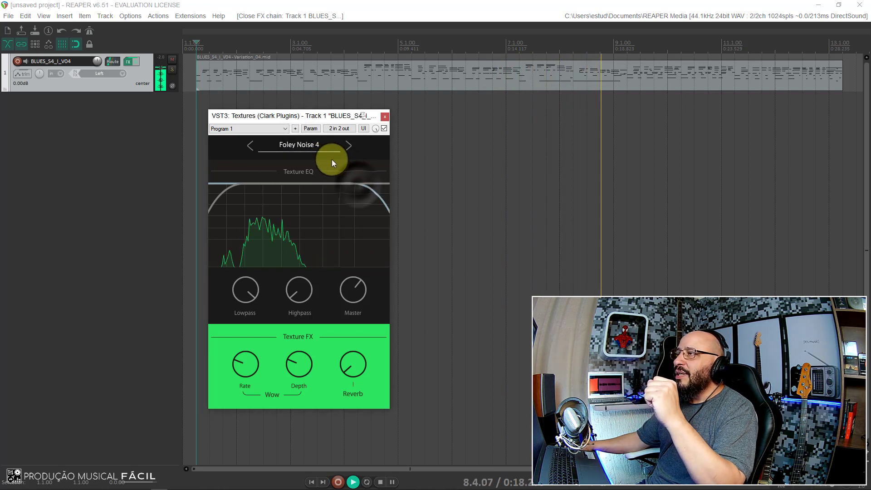
{"action": "key", "text": "space"}
Load the Mech Noise 1 texture from the Mechanical category and start playing the track with it
{"action": "left_click", "coordinate": [308, 146]}
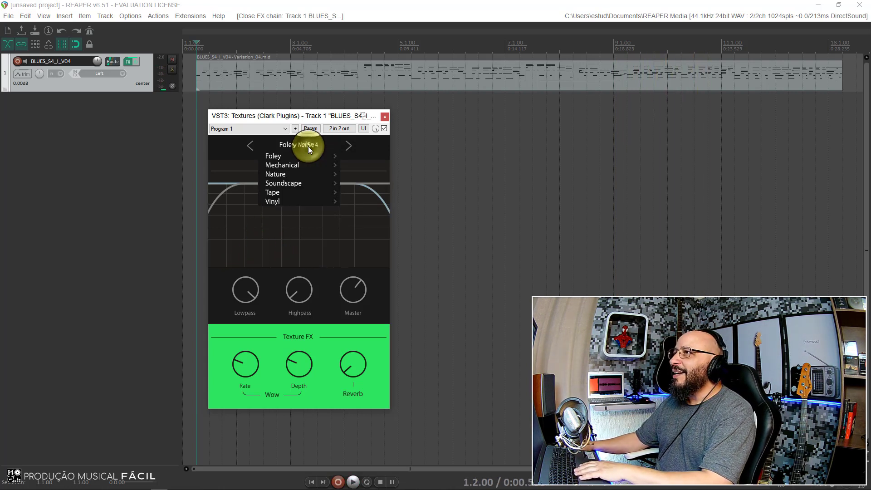
{"action": "mouse_move", "coordinate": [306, 165]}
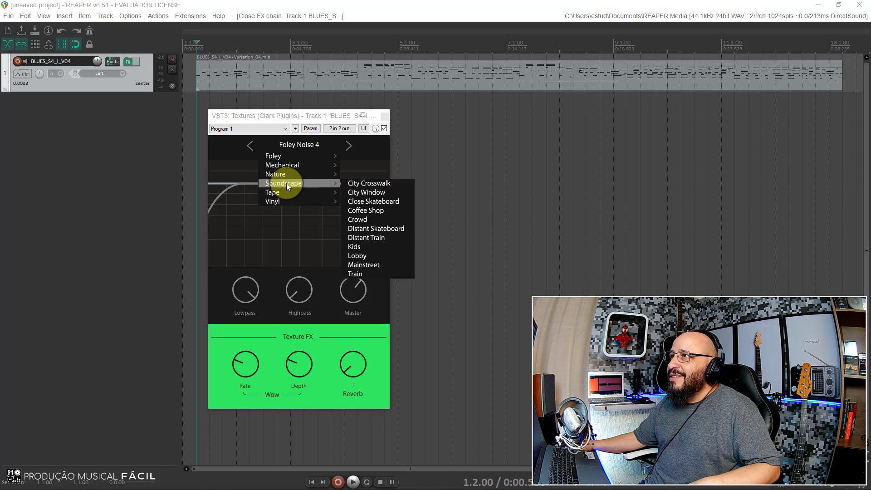
{"action": "left_click", "coordinate": [343, 166]}
{"action": "key", "text": "space"}
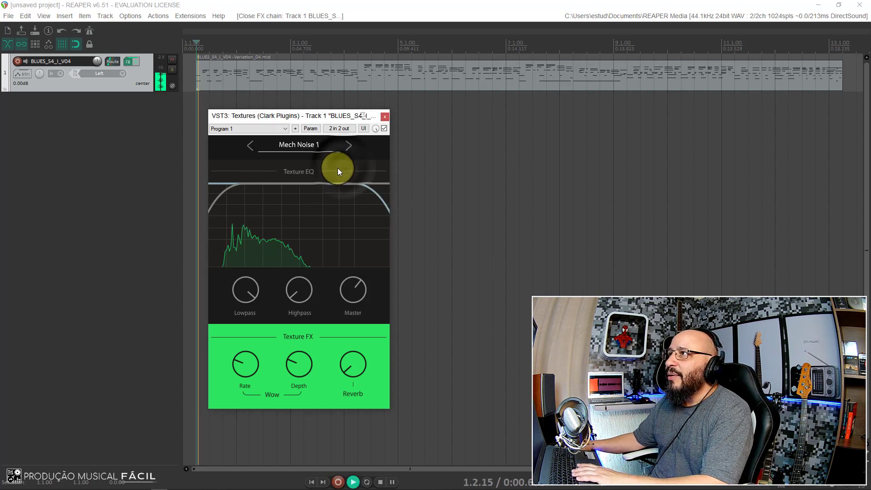
Load the Mech Noise 2 texture from the Mechanical category during playback, and stop the track
{"action": "left_click", "coordinate": [319, 145]}
{"action": "mouse_move", "coordinate": [329, 167]}
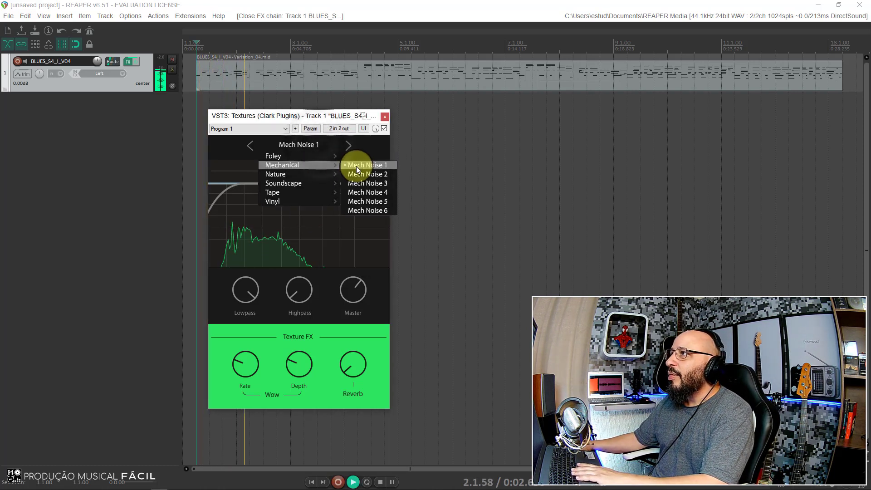
{"action": "left_click", "coordinate": [360, 172]}
{"action": "left_click", "coordinate": [308, 143]}
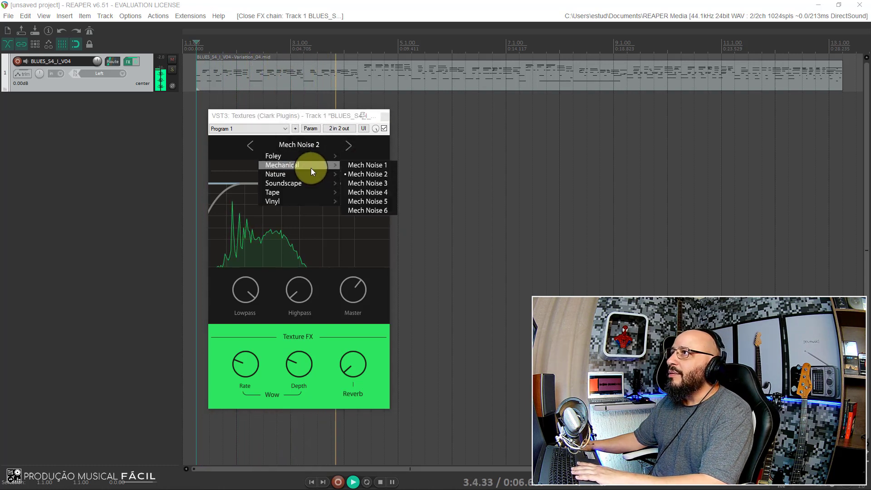
{"action": "left_click", "coordinate": [196, 109]}
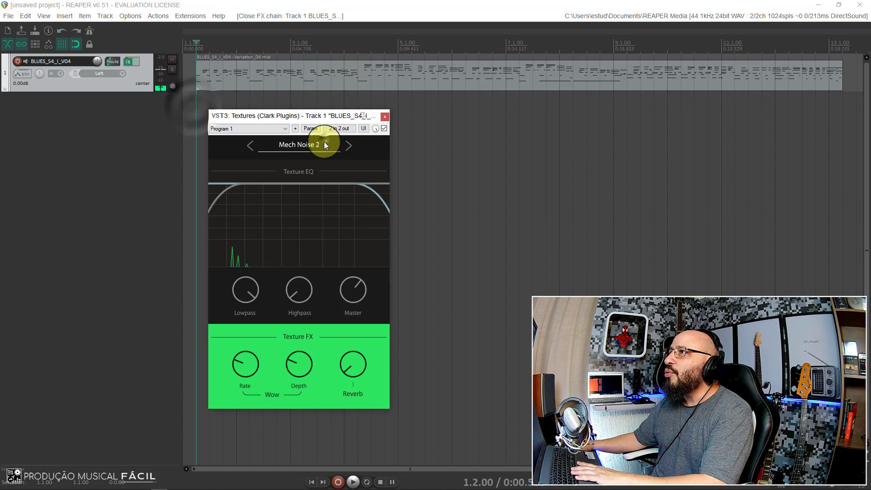
Load the Nature Beach texture from the Nature category and play the track with it
{"action": "left_click", "coordinate": [324, 143]}
{"action": "mouse_move", "coordinate": [311, 177]}
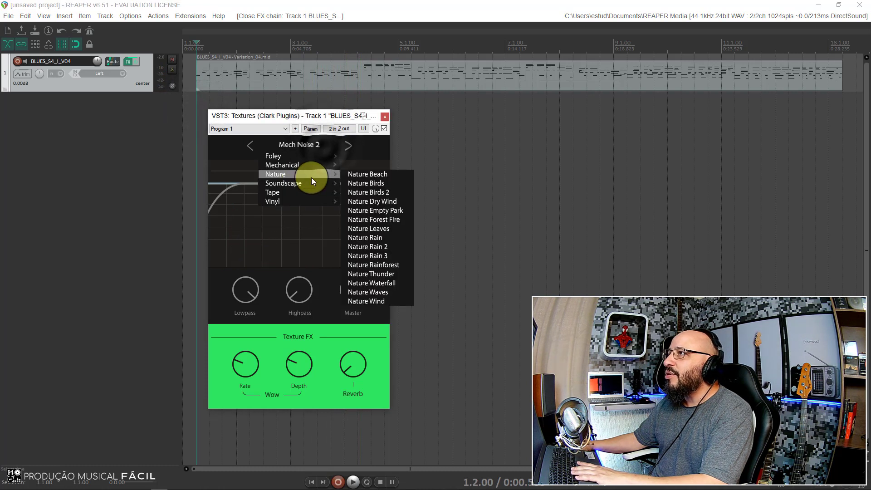
{"action": "left_click", "coordinate": [363, 176]}
{"action": "key", "text": "space"}
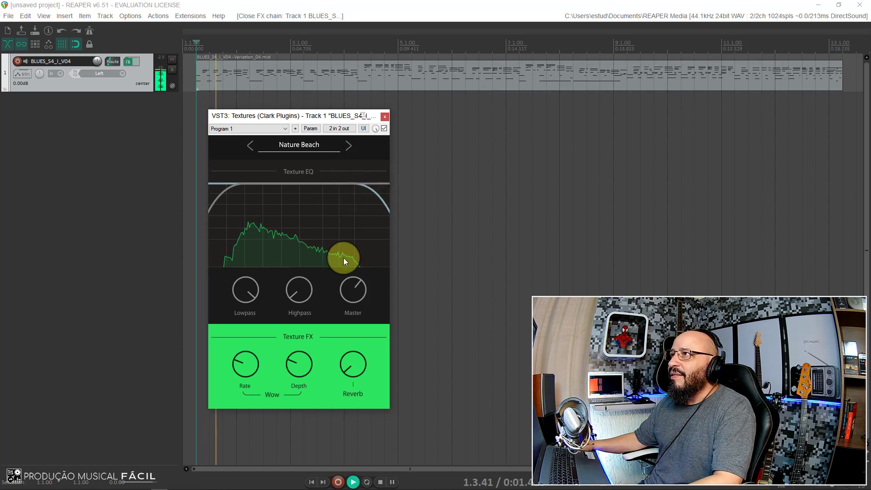
Switch to the Nature Birds texture during playback and raise the Master level slightly
{"action": "left_click", "coordinate": [328, 154]}
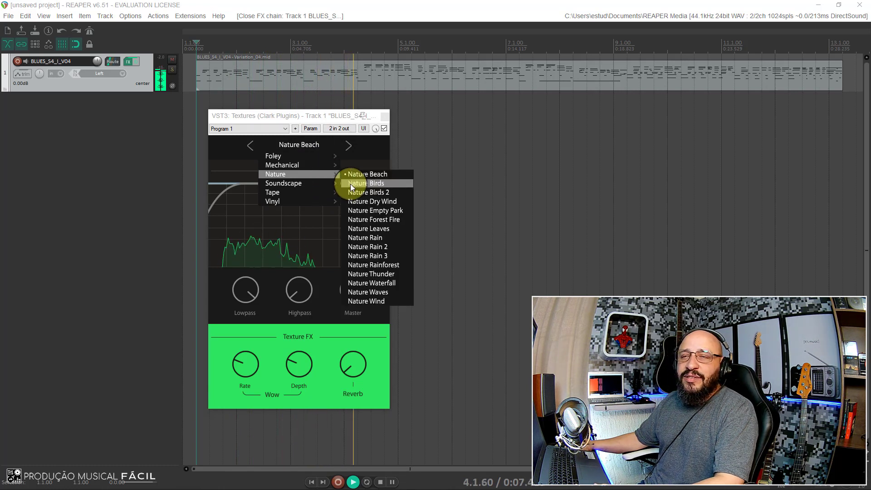
{"action": "left_click", "coordinate": [350, 183]}
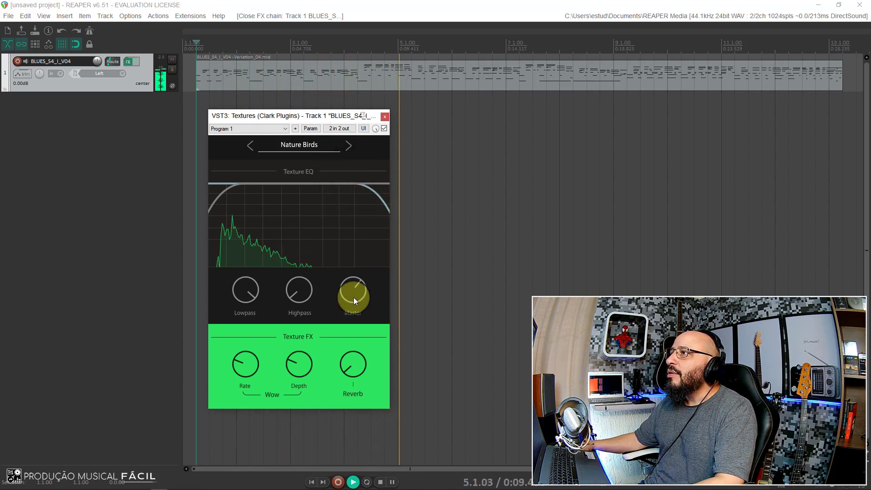
{"action": "left_click_drag", "start_coordinate": [354, 297], "coordinate": [332, 185]}
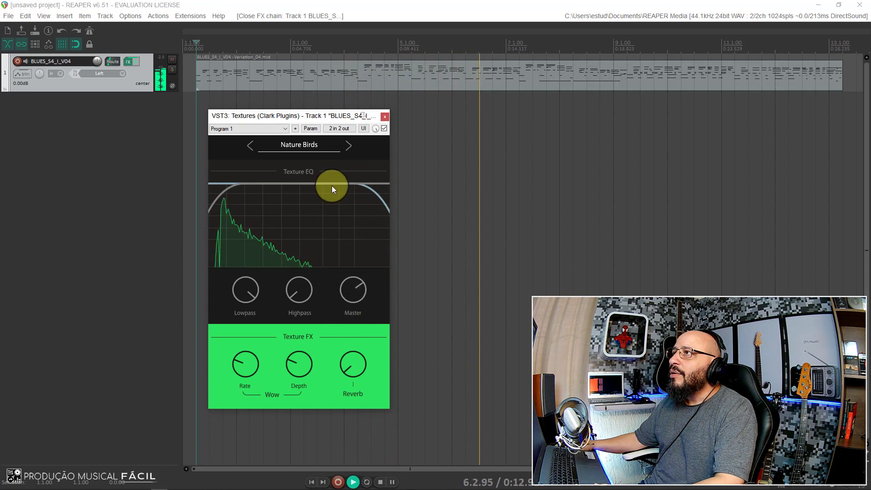
Load the Nature Birds 2 texture during playback, and stop the track
{"action": "left_click", "coordinate": [322, 146]}
{"action": "mouse_move", "coordinate": [312, 176]}
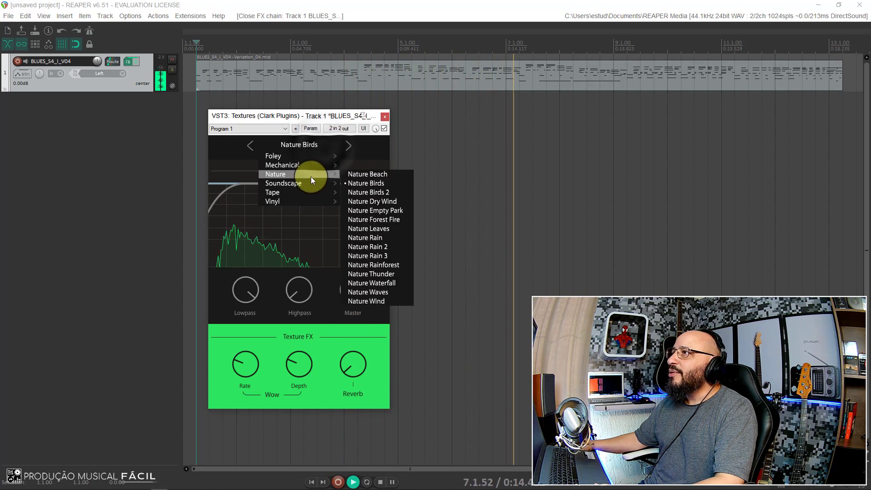
{"action": "left_click", "coordinate": [353, 193]}
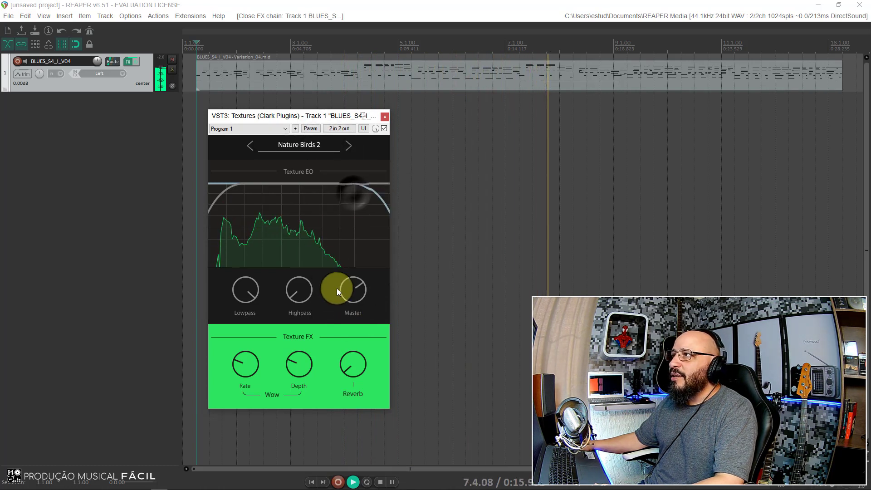
{"action": "left_click", "coordinate": [316, 147]}
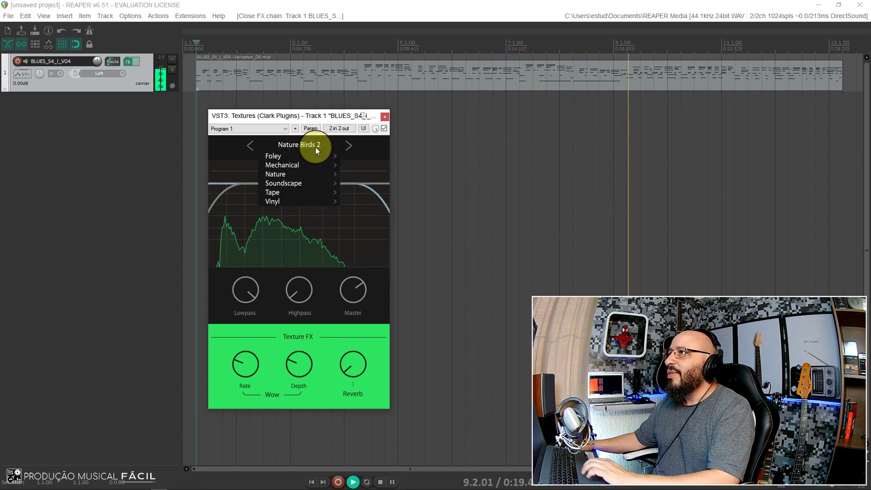
{"action": "key", "text": "space"}
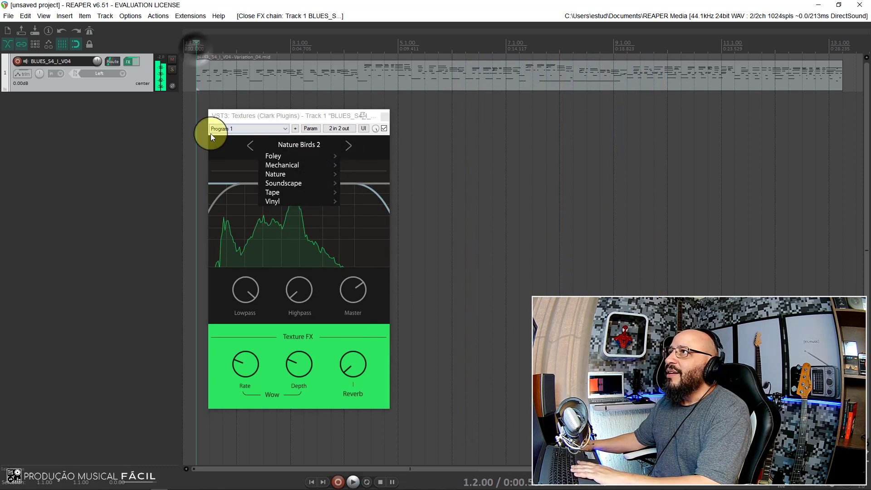
Open the track's FX chain with EZkeys displayed, and close the separate floating Textures window
{"action": "left_click", "coordinate": [129, 61]}
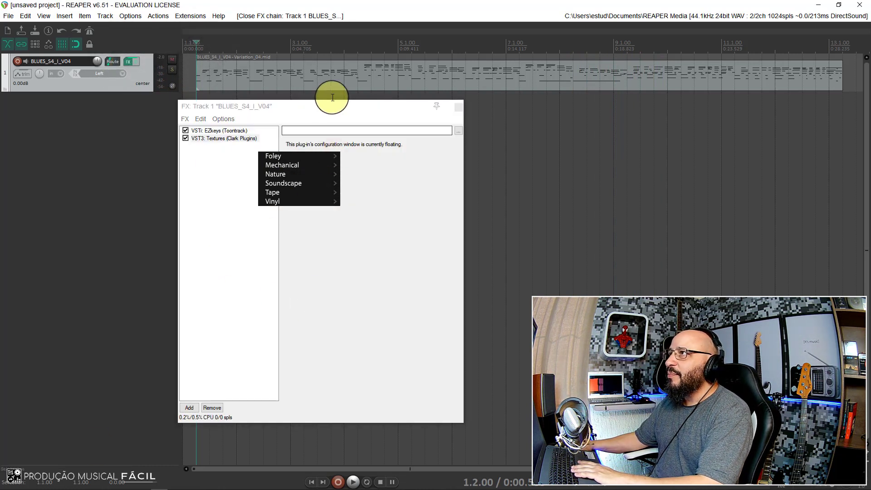
{"action": "left_click", "coordinate": [331, 93]}
{"action": "left_click_drag", "start_coordinate": [234, 109], "coordinate": [461, 106]}
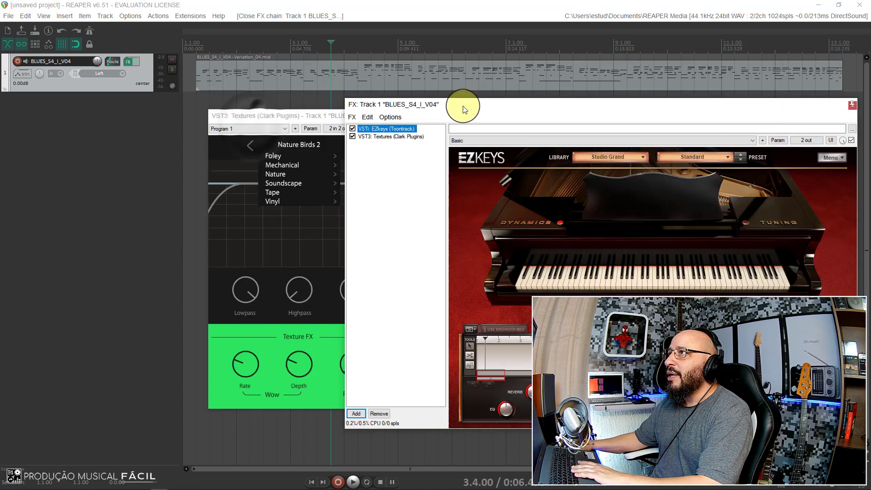
{"action": "left_click_drag", "start_coordinate": [295, 115], "coordinate": [130, 116]}
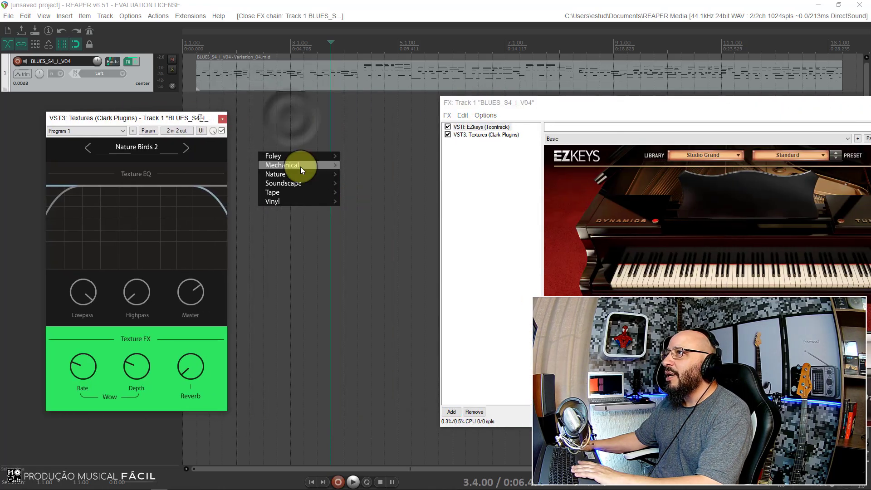
{"action": "left_click", "coordinate": [223, 119]}
{"action": "left_click_drag", "start_coordinate": [560, 100], "coordinate": [219, 105]}
Play the track, adjust the EZkeys main volume and lower the Textures Master level
{"action": "key", "text": "space"}
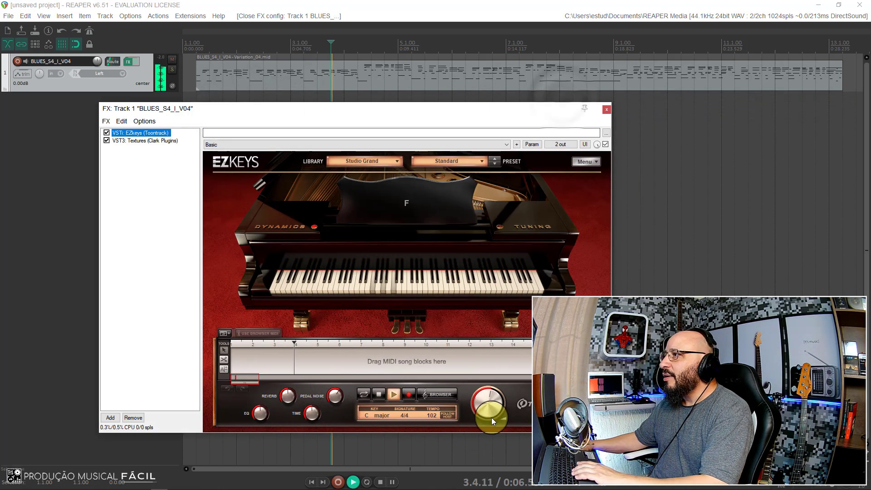
{"action": "left_click", "coordinate": [482, 400]}
{"action": "left_click", "coordinate": [146, 141]}
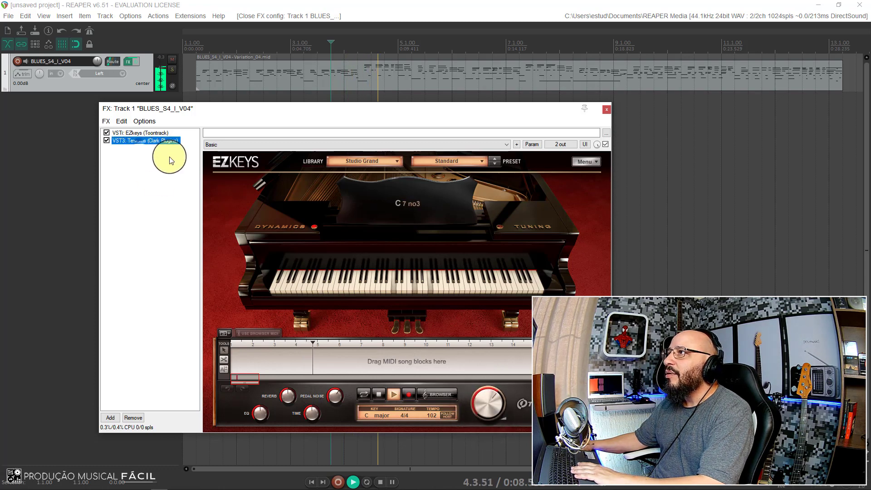
{"action": "left_click_drag", "start_coordinate": [355, 320], "coordinate": [356, 358]}
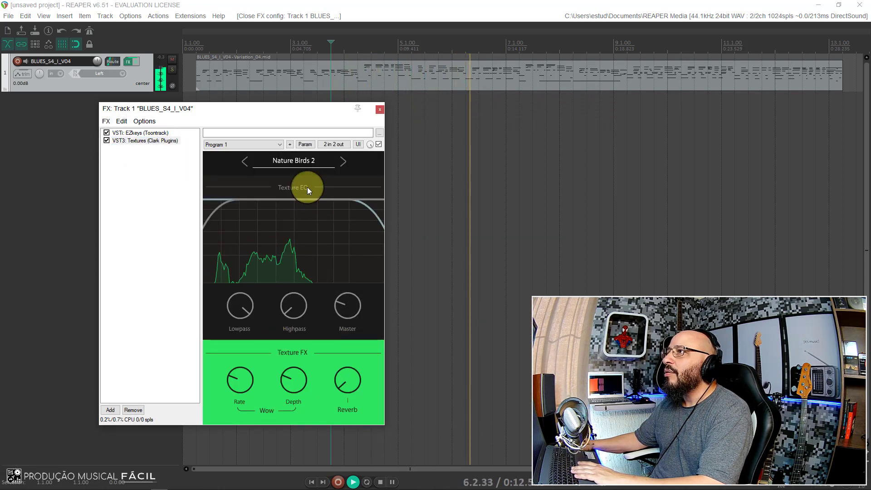
Raise the Textures Master level slightly during playback of Nature Birds 2
{"action": "left_click", "coordinate": [312, 164]}
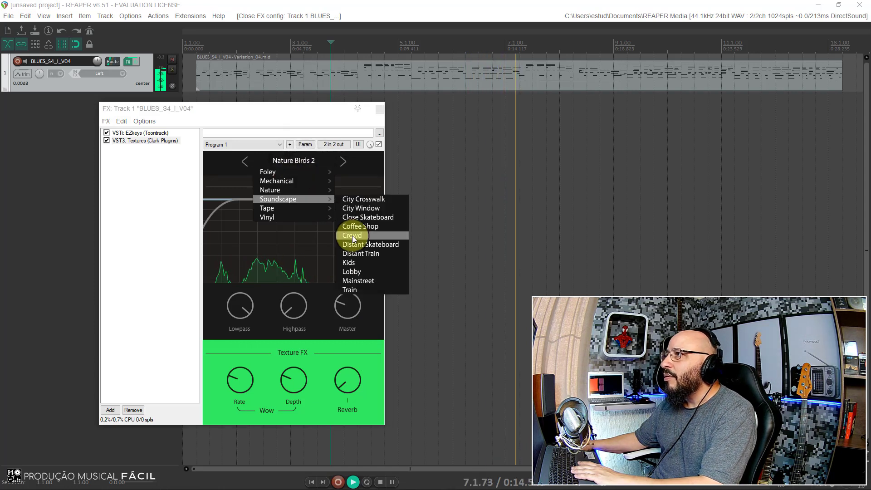
{"action": "left_click", "coordinate": [351, 305]}
{"action": "left_click", "coordinate": [308, 164]}
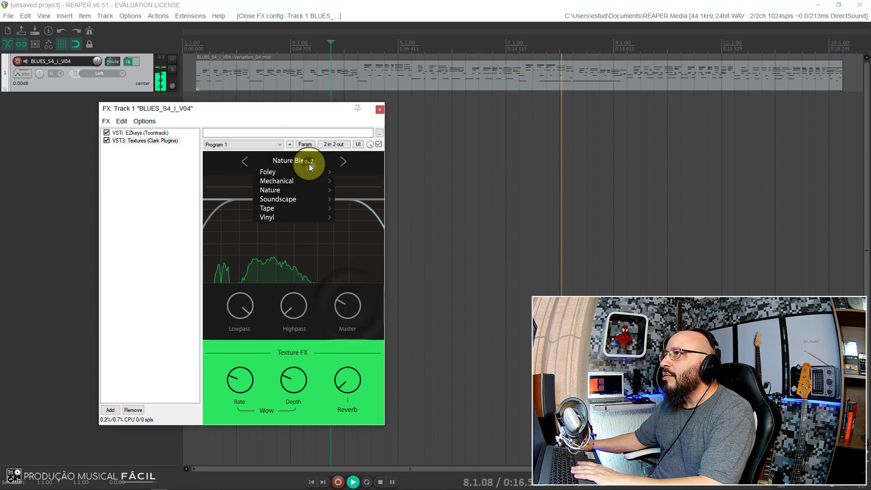
Readjust the EZkeys main volume and restart playback from the beginning of the track
{"action": "left_click", "coordinate": [166, 134]}
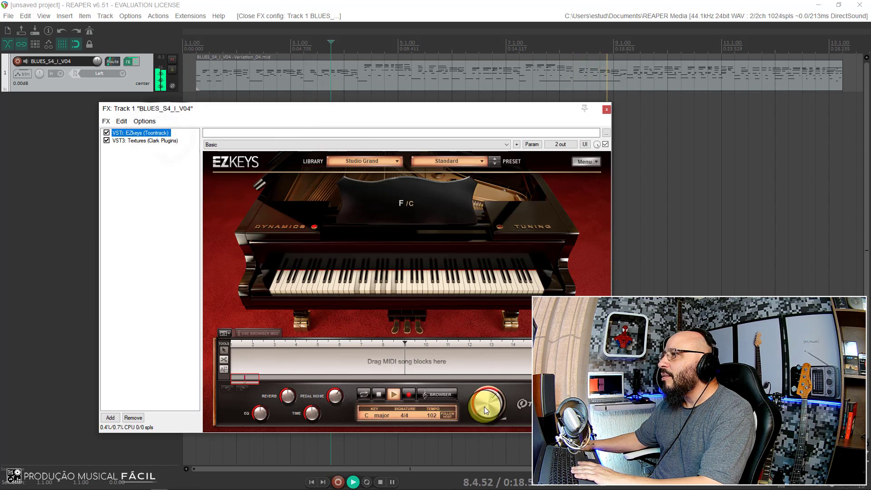
{"action": "mouse_move", "coordinate": [485, 404]}
{"action": "left_mouse_down"}
{"action": "mouse_move", "coordinate": [189, 39]}
{"action": "mouse_move", "coordinate": [322, 326]}
{"action": "mouse_move", "coordinate": [472, 406]}
{"action": "left_mouse_up"}
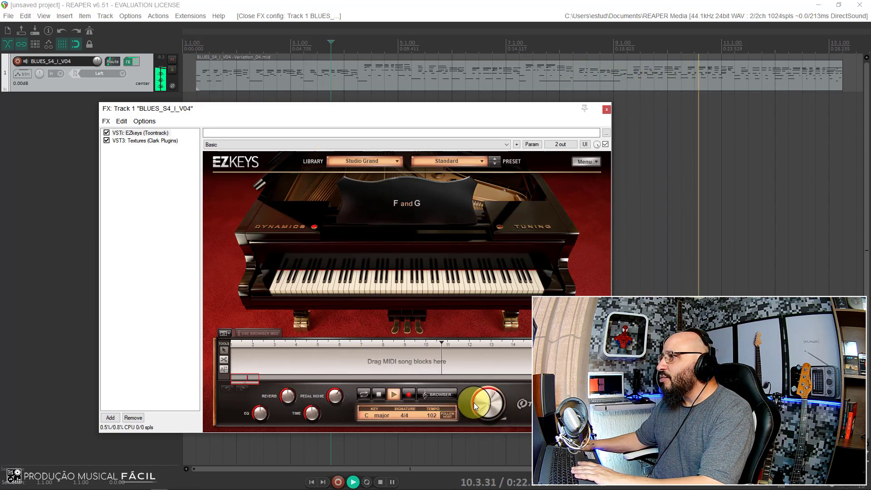
{"action": "left_click", "coordinate": [200, 51]}
Raise the Textures Reverb to about halfway and sweep the Lowpass and Highpass filters, leaving only Lowpass slightly lowered
{"action": "left_click", "coordinate": [139, 141]}
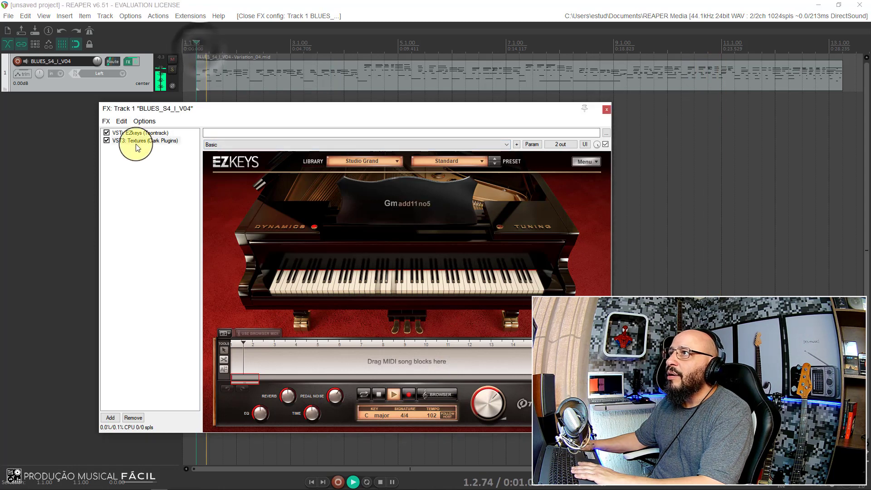
{"action": "mouse_move", "coordinate": [338, 384]}
{"action": "left_mouse_down"}
{"action": "mouse_move", "coordinate": [336, 335]}
{"action": "mouse_move", "coordinate": [340, 380]}
{"action": "left_mouse_up"}
{"action": "left_click", "coordinate": [248, 320]}
{"action": "left_click_drag", "start_coordinate": [248, 320], "coordinate": [241, 281]}
{"action": "left_click_drag", "start_coordinate": [290, 316], "coordinate": [285, 275]}
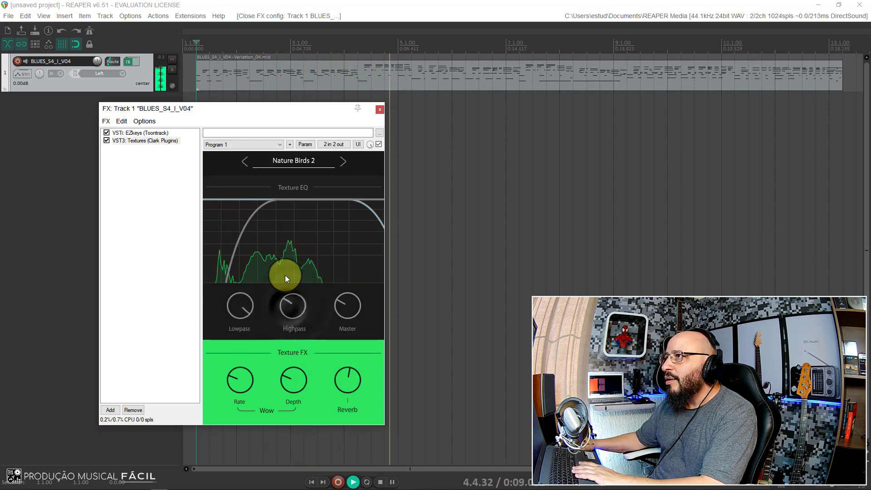
{"action": "left_click_drag", "start_coordinate": [241, 306], "coordinate": [231, 324]}
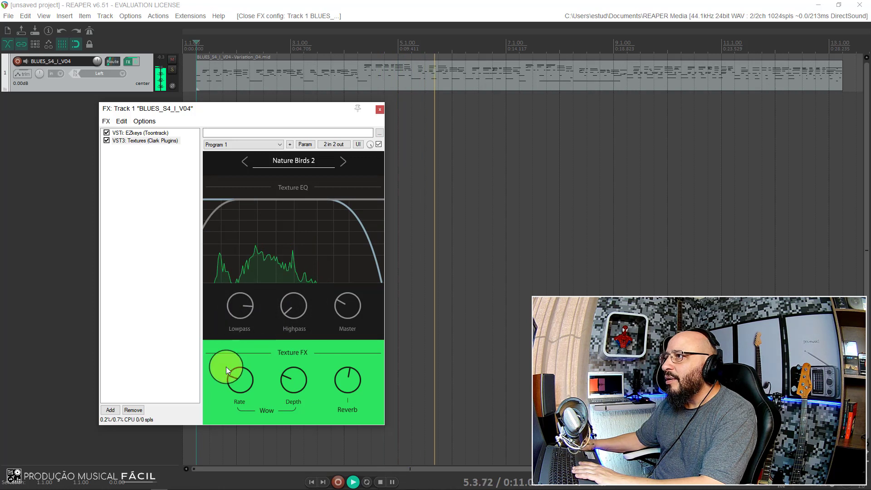
Raise the Wow Rate and Depth and increase the Reverb slightly during playback, and stop the track
{"action": "mouse_move", "coordinate": [293, 380]}
{"action": "left_mouse_down"}
{"action": "mouse_move", "coordinate": [293, 348]}
{"action": "mouse_move", "coordinate": [291, 391]}
{"action": "left_mouse_up"}
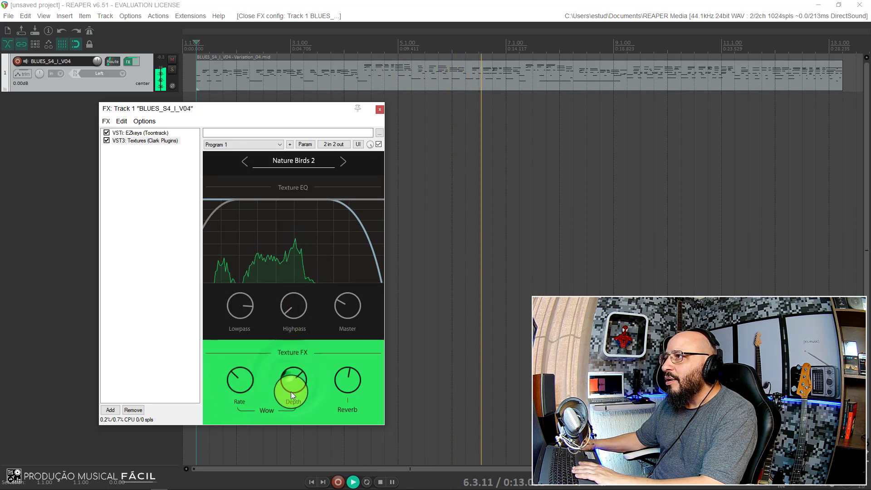
{"action": "left_click_drag", "start_coordinate": [343, 381], "coordinate": [340, 375]}
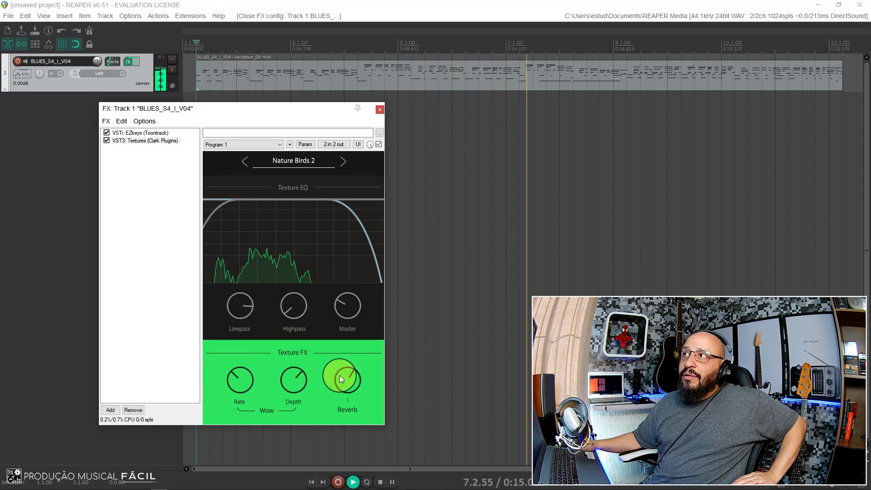
{"action": "key", "text": "Home"}
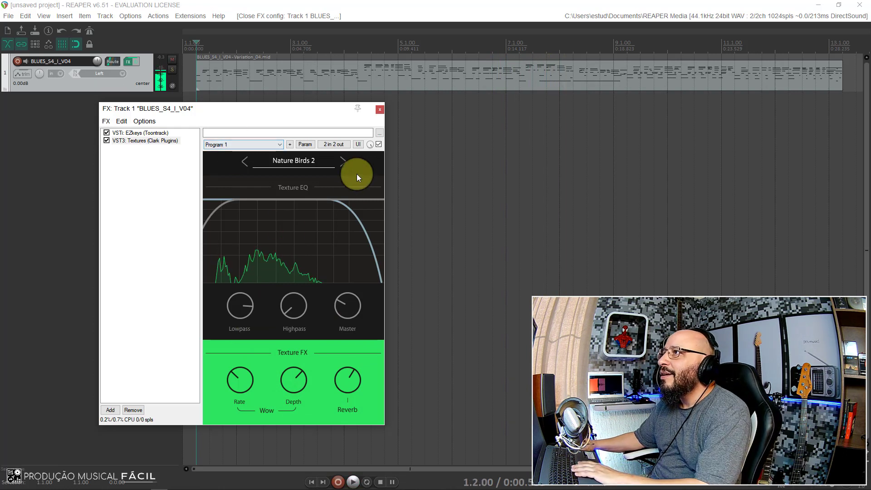
Load the City Crosswalk texture from the Soundscape category, play the track while raising the Master level, and stop playback
{"action": "left_click", "coordinate": [316, 158]}
{"action": "mouse_move", "coordinate": [310, 180]}
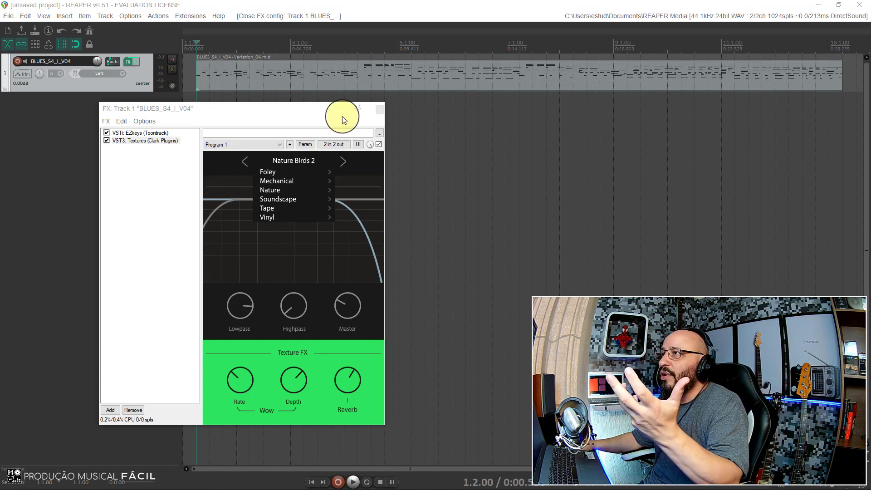
{"action": "mouse_move", "coordinate": [324, 203]}
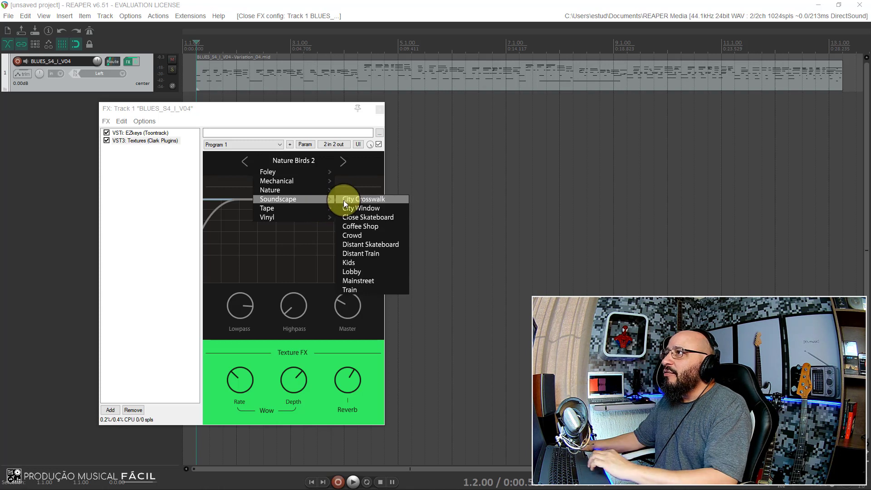
{"action": "left_click", "coordinate": [343, 200]}
{"action": "key", "text": "space"}
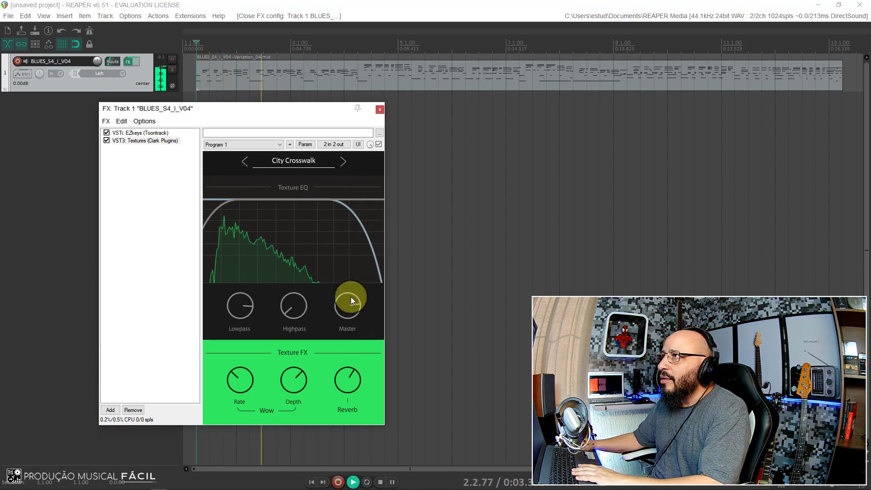
{"action": "left_click_drag", "start_coordinate": [350, 296], "coordinate": [346, 318]}
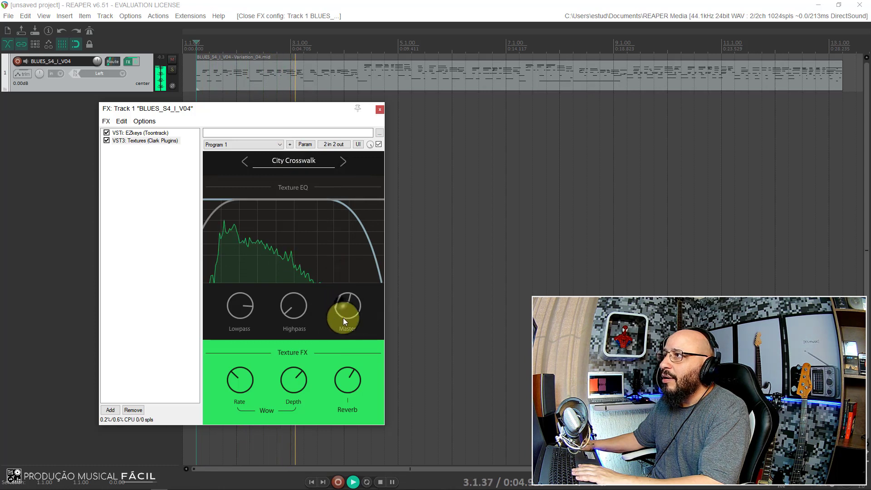
{"action": "left_click", "coordinate": [314, 161]}
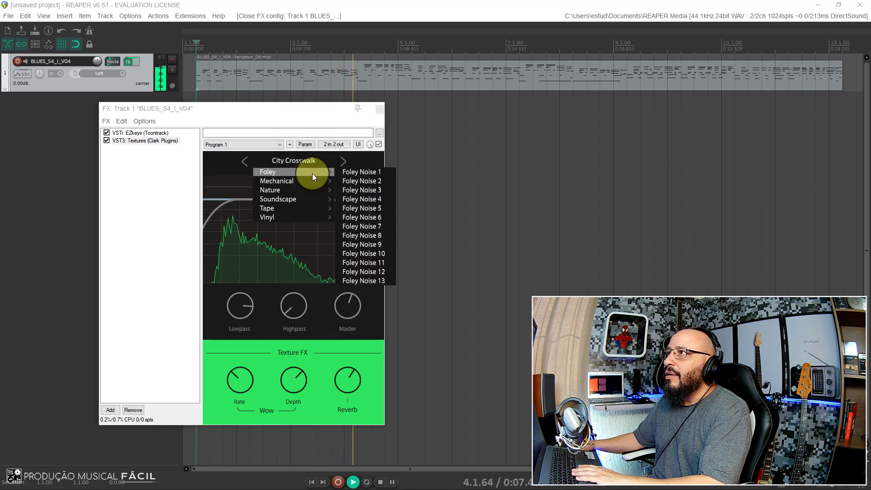
{"action": "left_click", "coordinate": [191, 91]}
{"action": "key", "text": "space"}
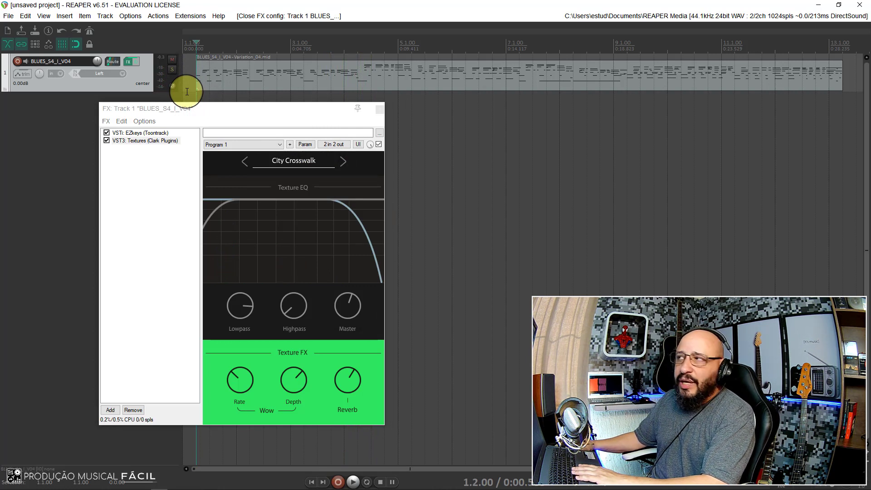
Load the Close Skateboard texture from the Soundscape category and raise the Textures Master level while the track plays
{"action": "left_click", "coordinate": [318, 162]}
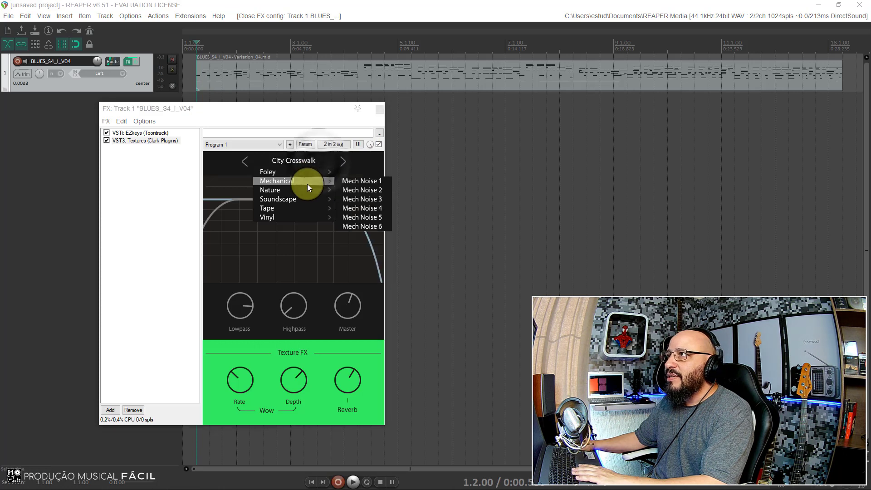
{"action": "mouse_move", "coordinate": [318, 206]}
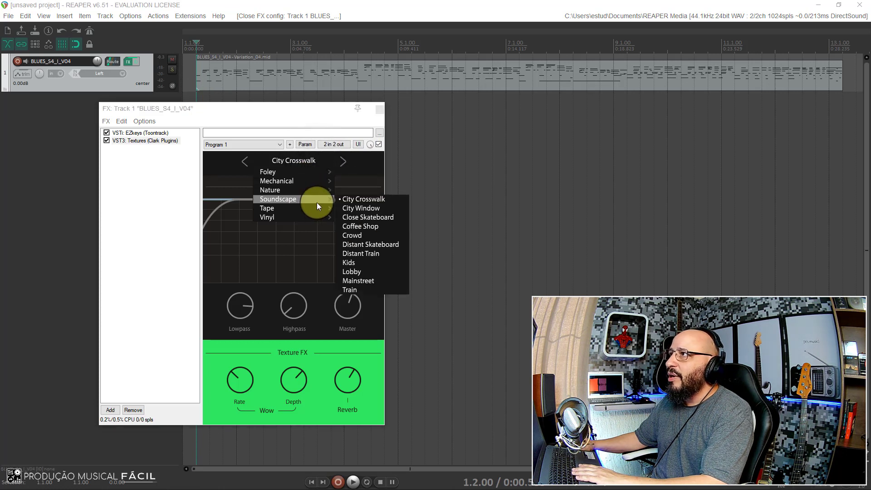
{"action": "left_click", "coordinate": [368, 219]}
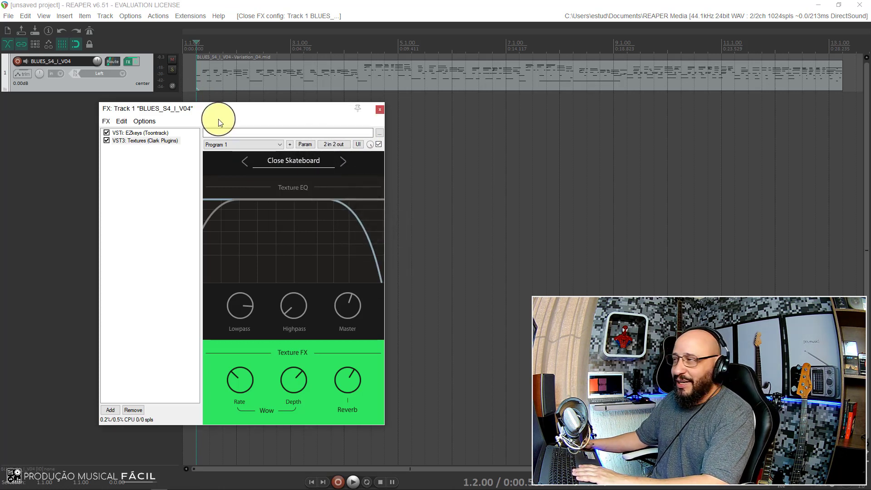
{"action": "key", "text": "space"}
{"action": "left_click_drag", "start_coordinate": [328, 312], "coordinate": [338, 296]}
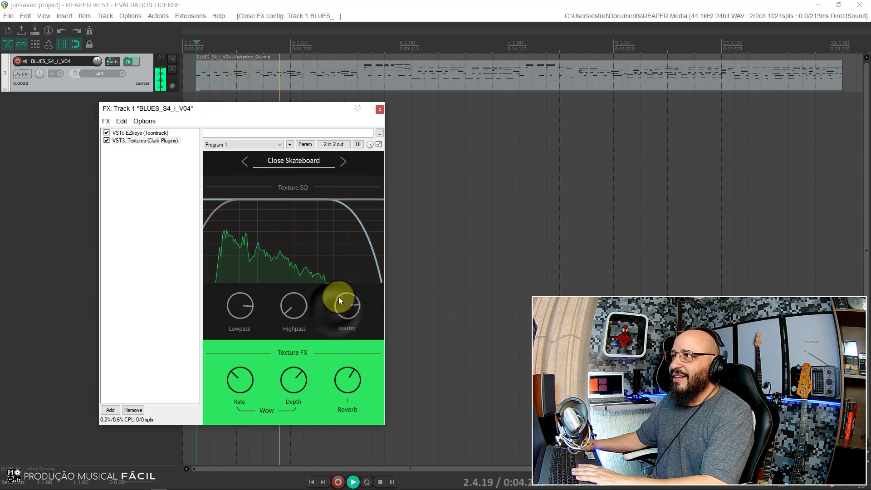
Open the Textures Lowpass filter fully and increase the Reverb slightly during playback
{"action": "left_click_drag", "start_coordinate": [247, 315], "coordinate": [248, 189]}
{"action": "left_click", "coordinate": [300, 312]}
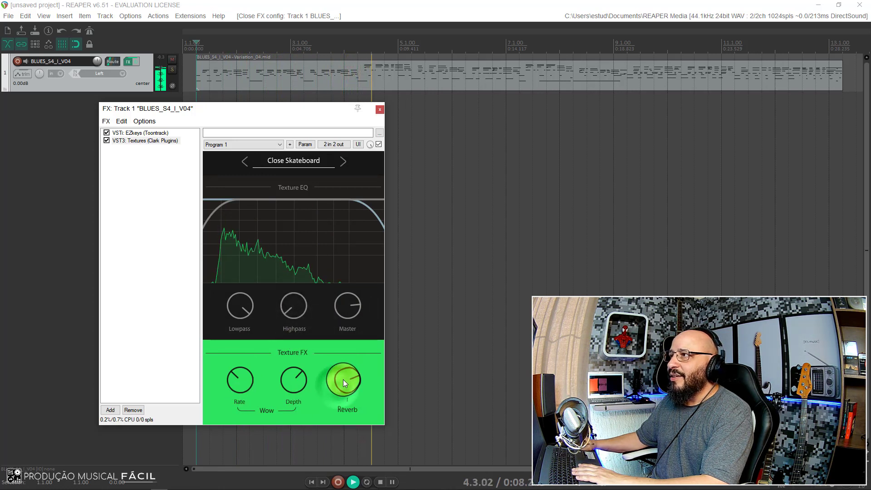
{"action": "left_click", "coordinate": [261, 309]}
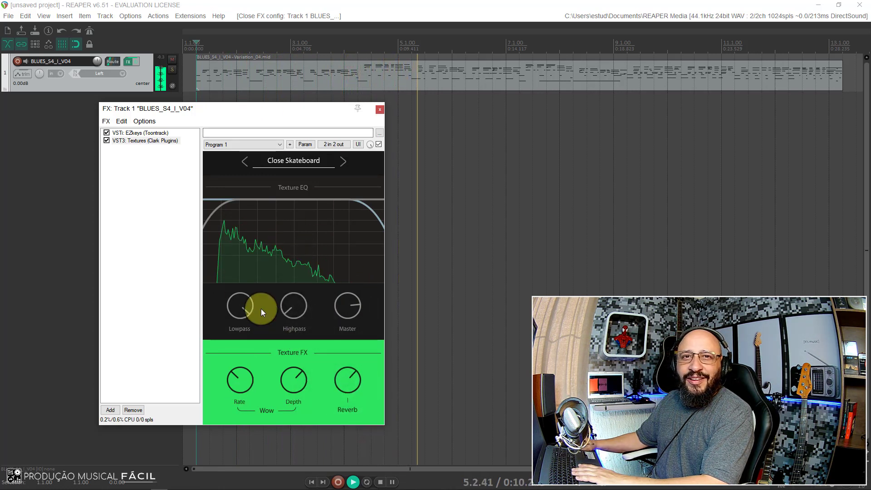
Load the Coffee Shop texture from the Soundscape category, and lower the Textures Master and Reverb while the track plays
{"action": "left_click", "coordinate": [310, 161]}
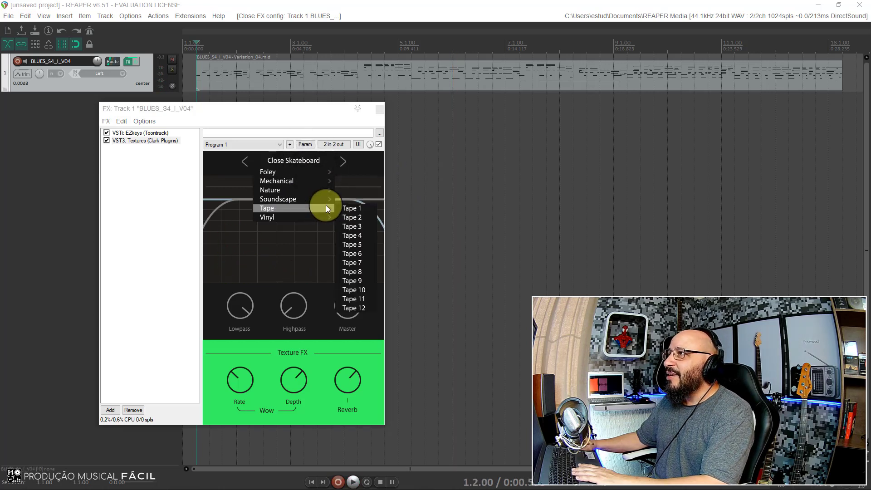
{"action": "mouse_move", "coordinate": [325, 201]}
{"action": "left_click", "coordinate": [347, 226]}
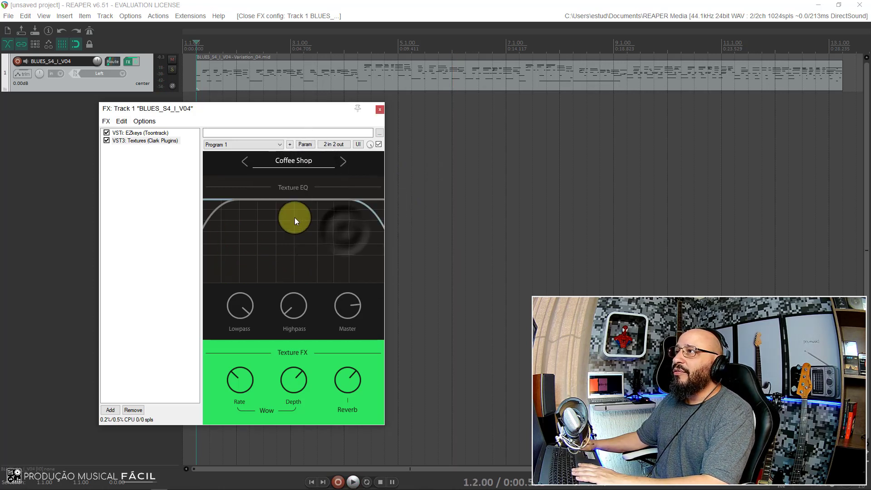
{"action": "key", "text": "space"}
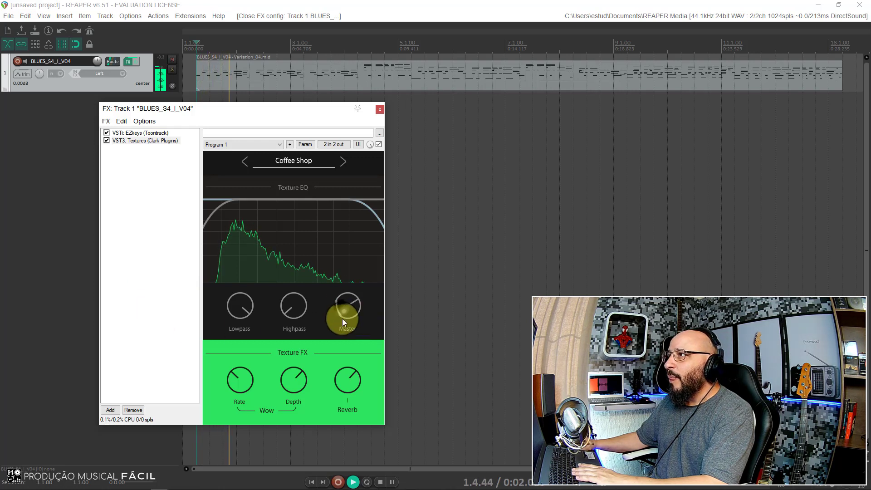
{"action": "left_click_drag", "start_coordinate": [343, 319], "coordinate": [341, 330]}
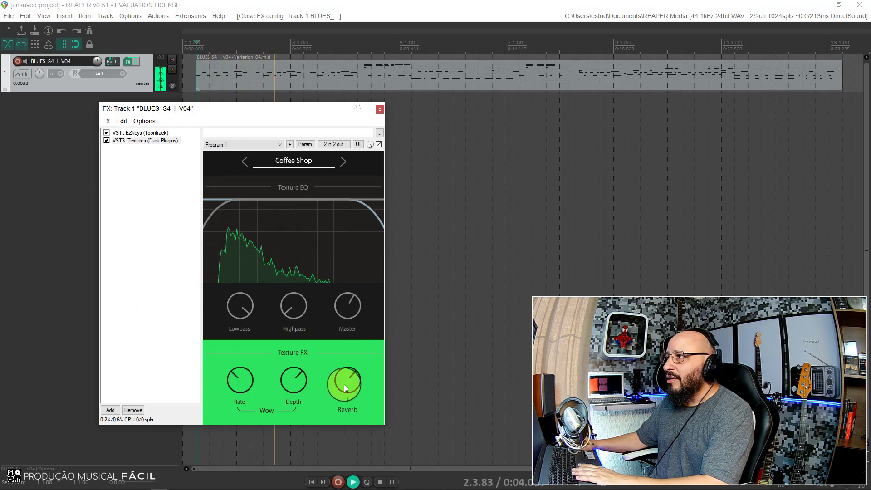
{"action": "left_click_drag", "start_coordinate": [345, 420], "coordinate": [341, 384]}
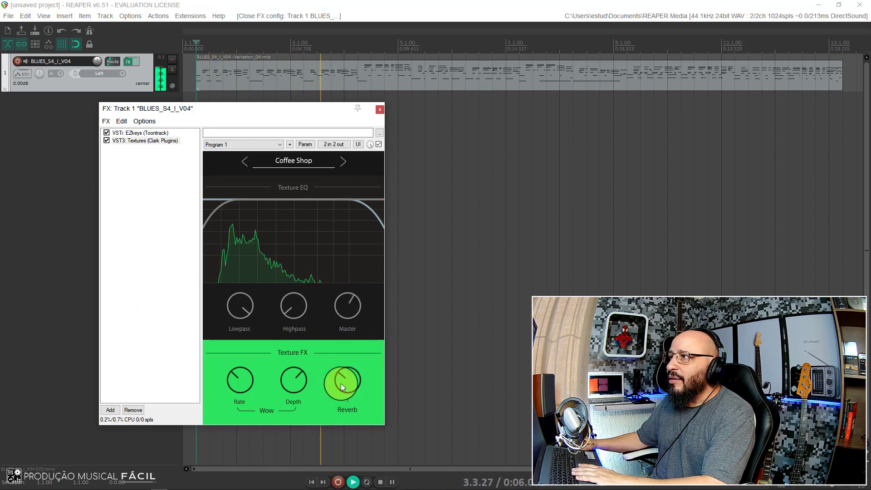
Fade the EZkeys main volume down and gradually back up during playback, stop the track, and return to the Textures plugin
{"action": "left_click", "coordinate": [158, 133]}
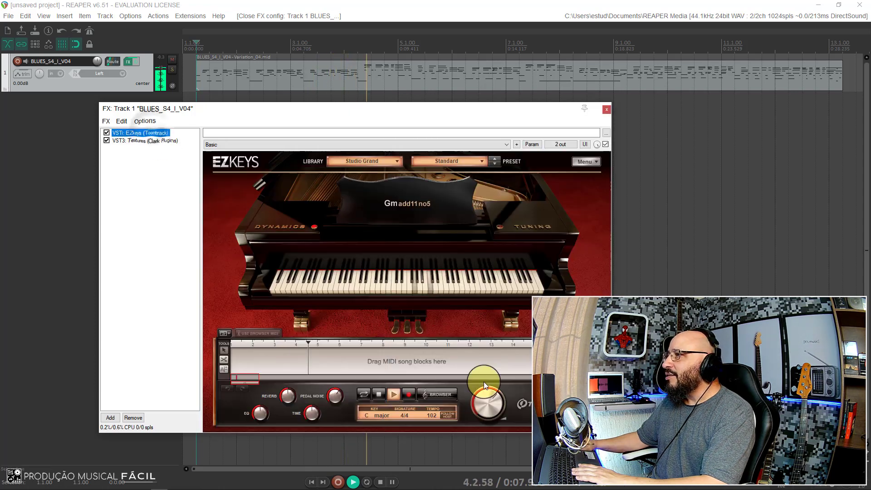
{"action": "left_click", "coordinate": [489, 409]}
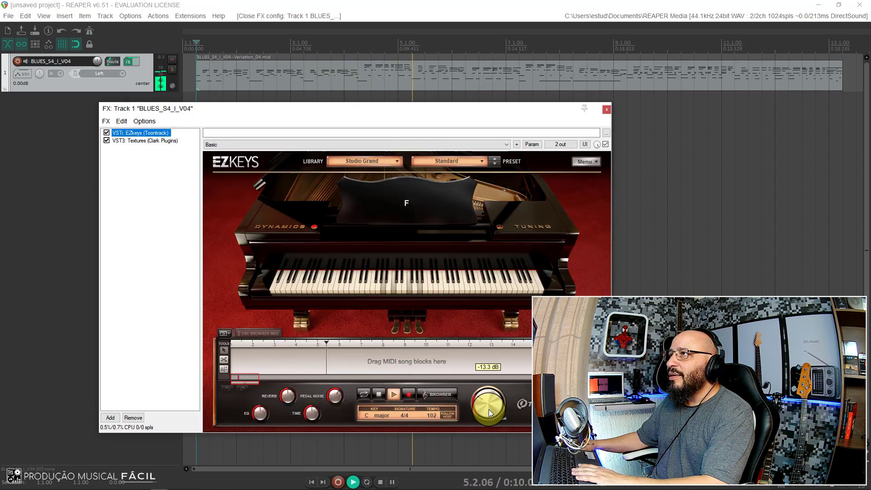
{"action": "mouse_move", "coordinate": [489, 409]}
{"action": "left_mouse_down"}
{"action": "mouse_move", "coordinate": [474, 431]}
{"action": "mouse_move", "coordinate": [486, 436]}
{"action": "mouse_move", "coordinate": [490, 390]}
{"action": "mouse_move", "coordinate": [475, 409]}
{"action": "mouse_move", "coordinate": [490, 405]}
{"action": "left_mouse_up"}
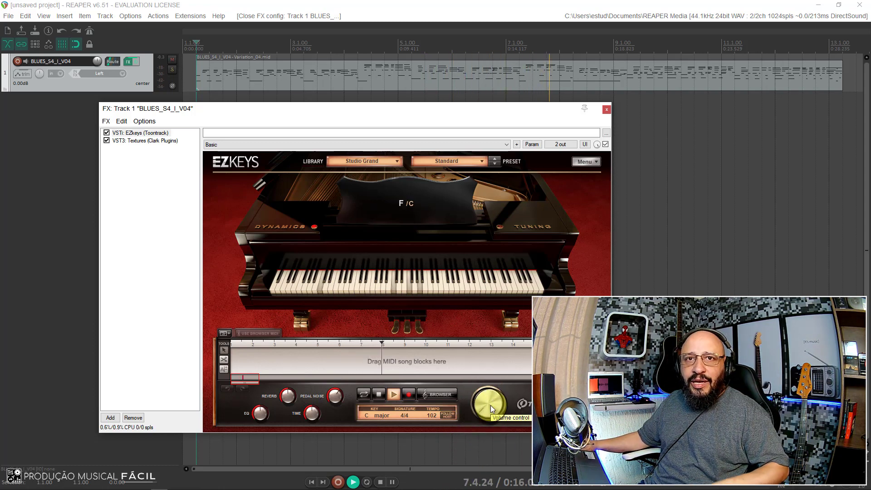
{"action": "scroll", "coordinate": [491, 405], "scroll_direction": "up", "scroll_amount": 3}
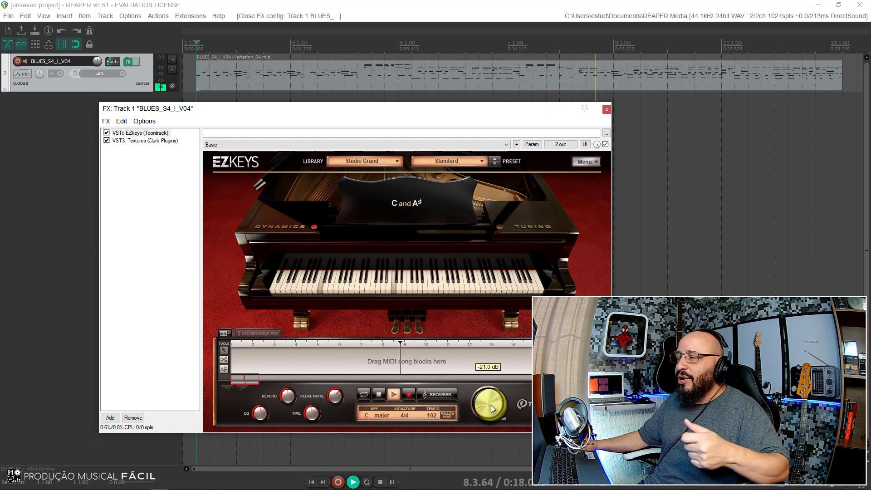
{"action": "scroll", "coordinate": [491, 405], "scroll_direction": "up", "scroll_amount": 3}
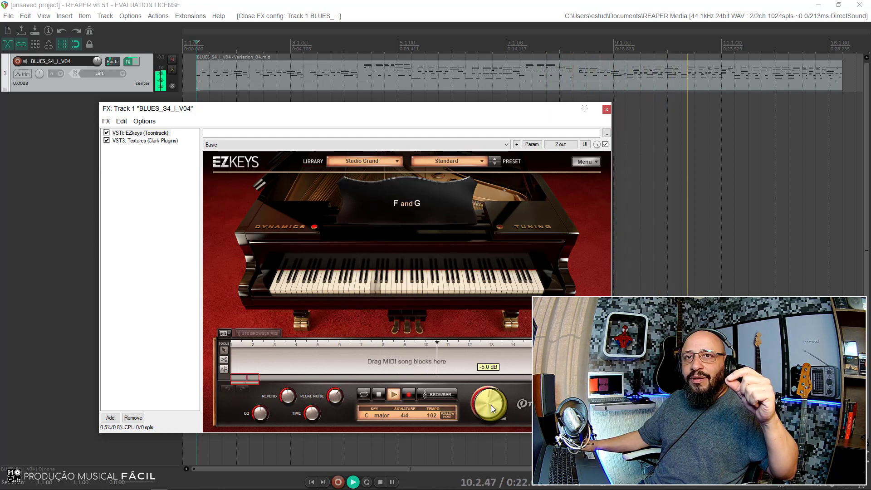
{"action": "scroll", "coordinate": [491, 405], "scroll_direction": "up", "scroll_amount": 3}
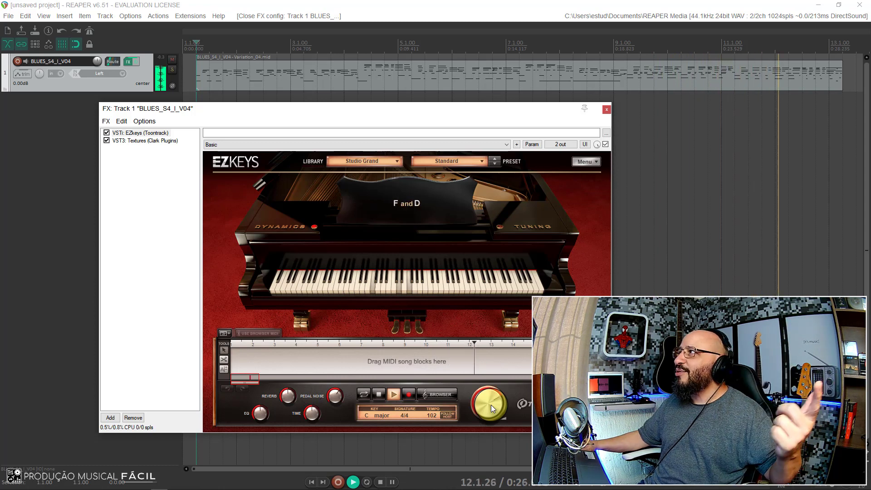
{"action": "key", "text": "space"}
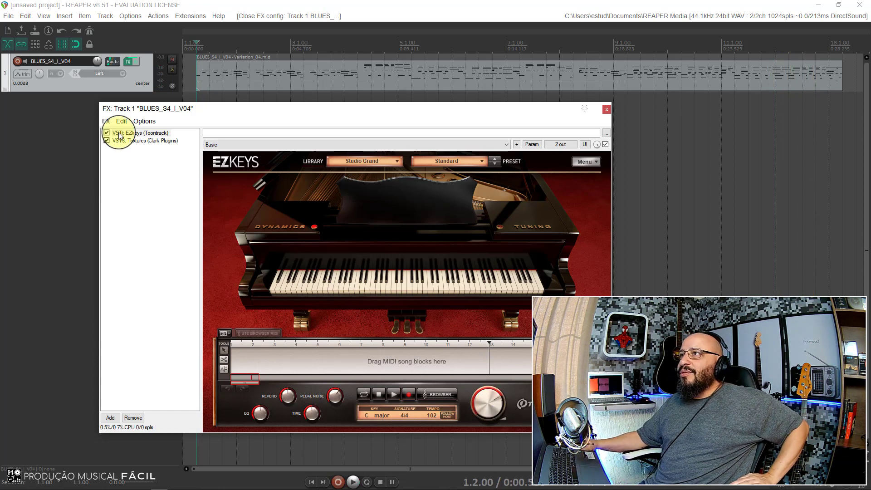
{"action": "left_click", "coordinate": [127, 141]}
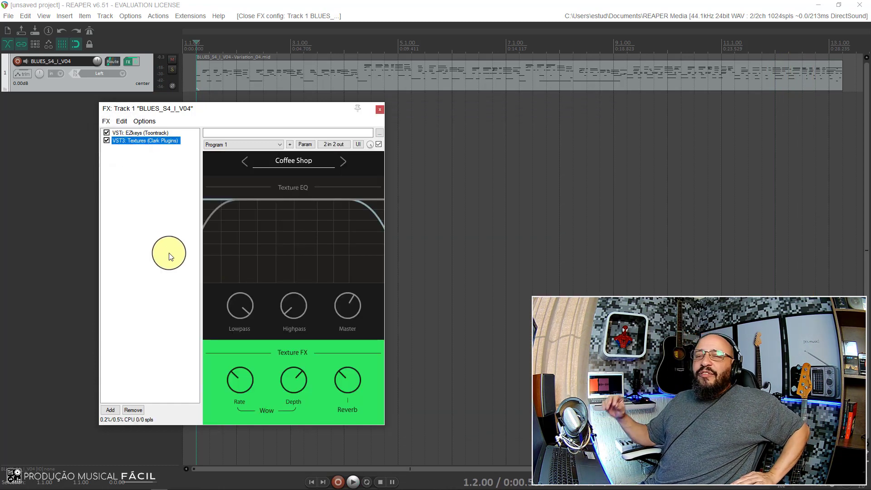